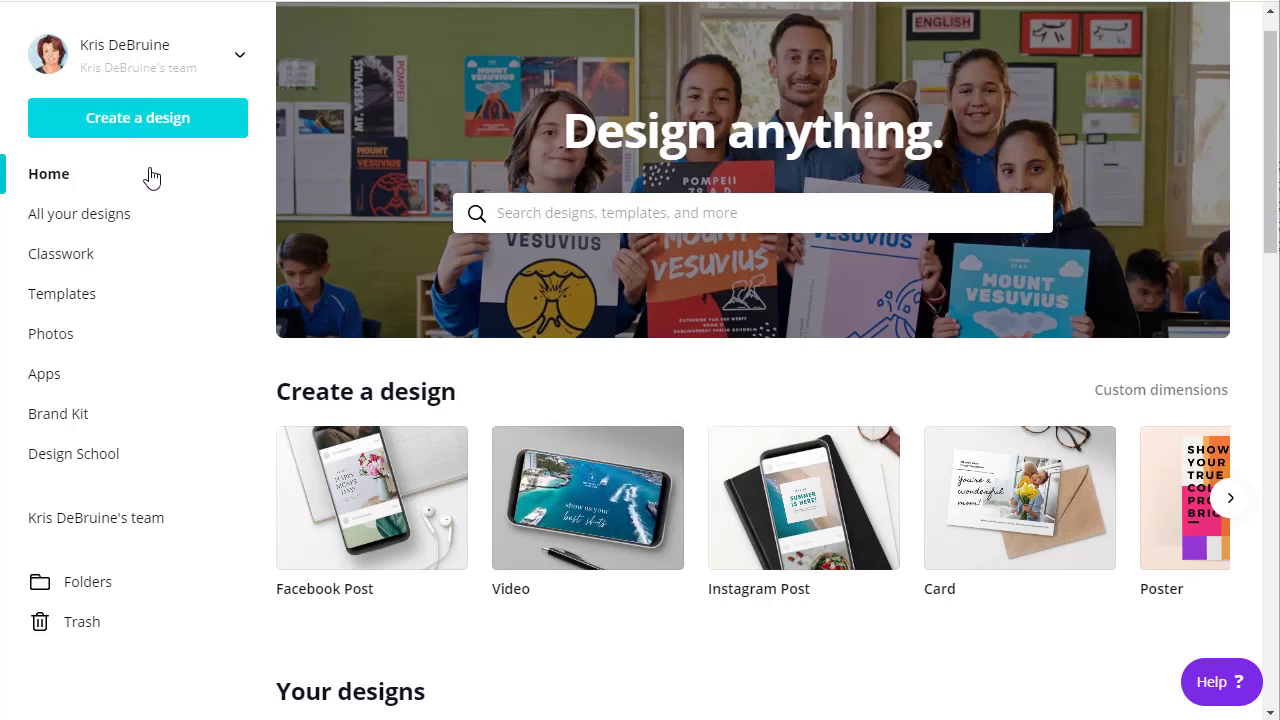
Create a new blank Facebook Post design from the Create a design menu
{"action": "left_click", "coordinate": [155, 127]}
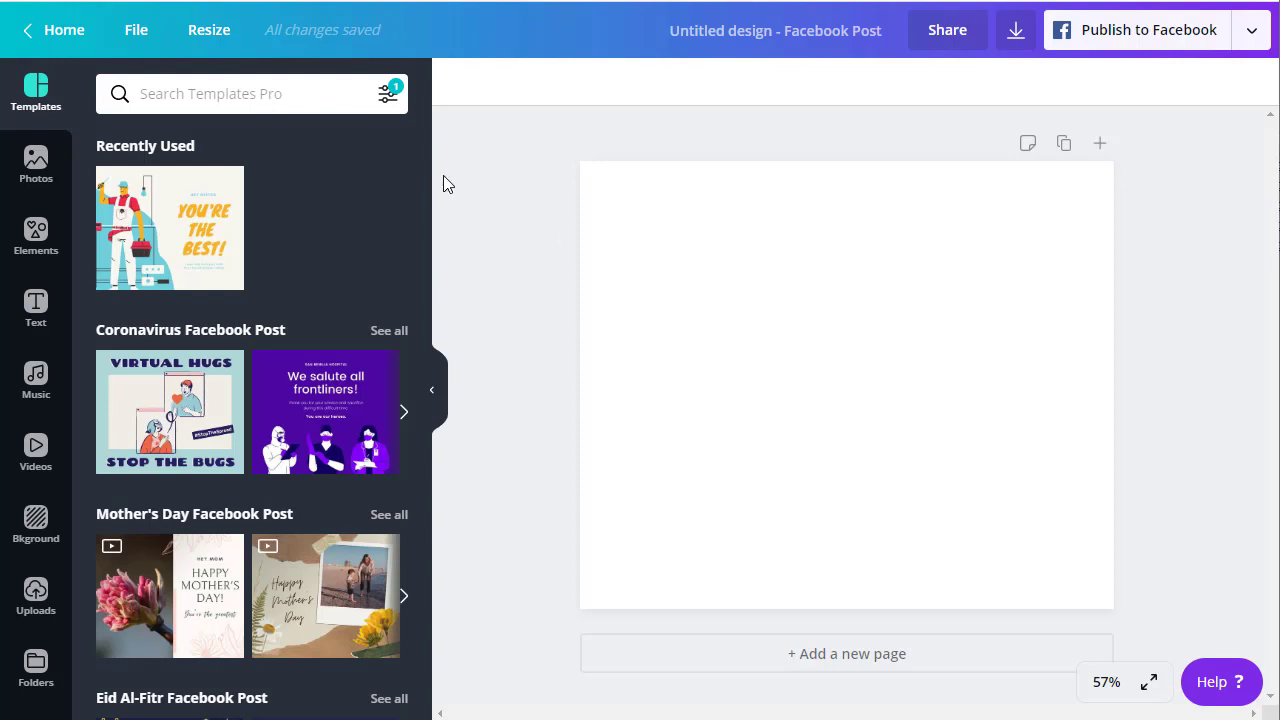
Search templates for 'memorial Day' and apply the 'Land of the Free Because of the Brave' template
{"action": "left_click", "coordinate": [181, 93]}
{"action": "type", "text": "memorial "}
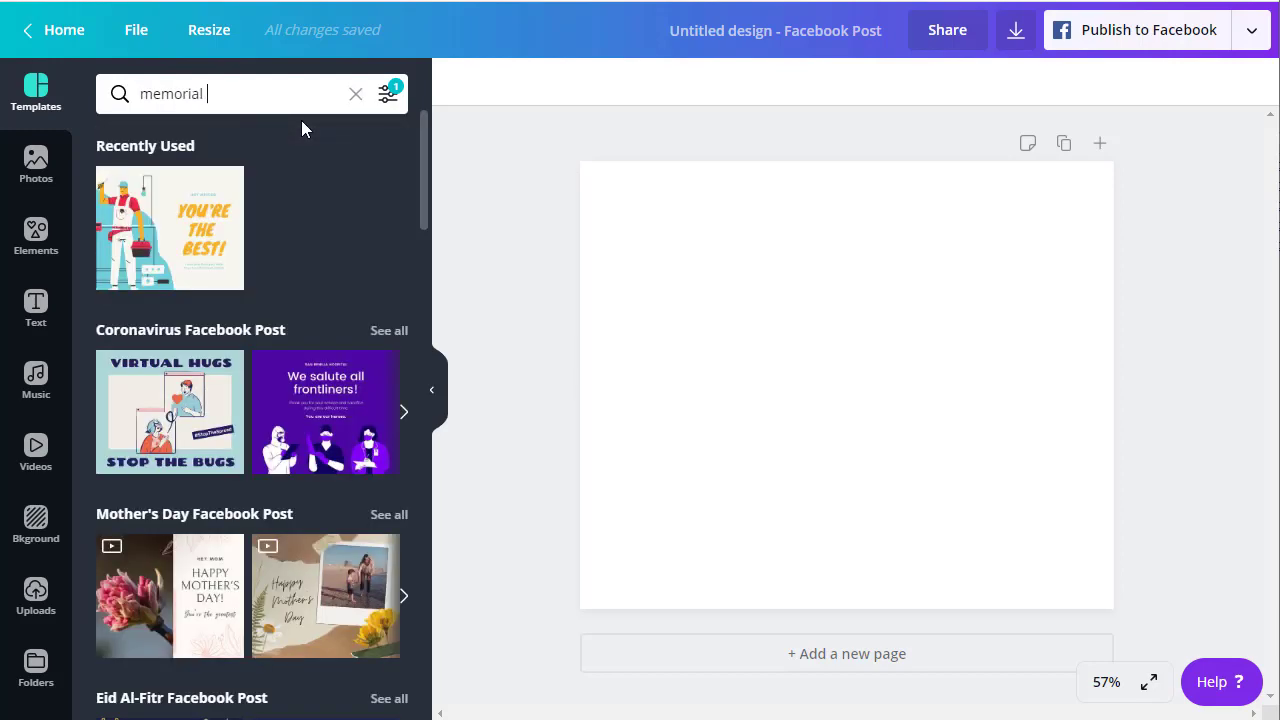
{"action": "type", "text": "Day"}
{"action": "key", "text": "Return"}
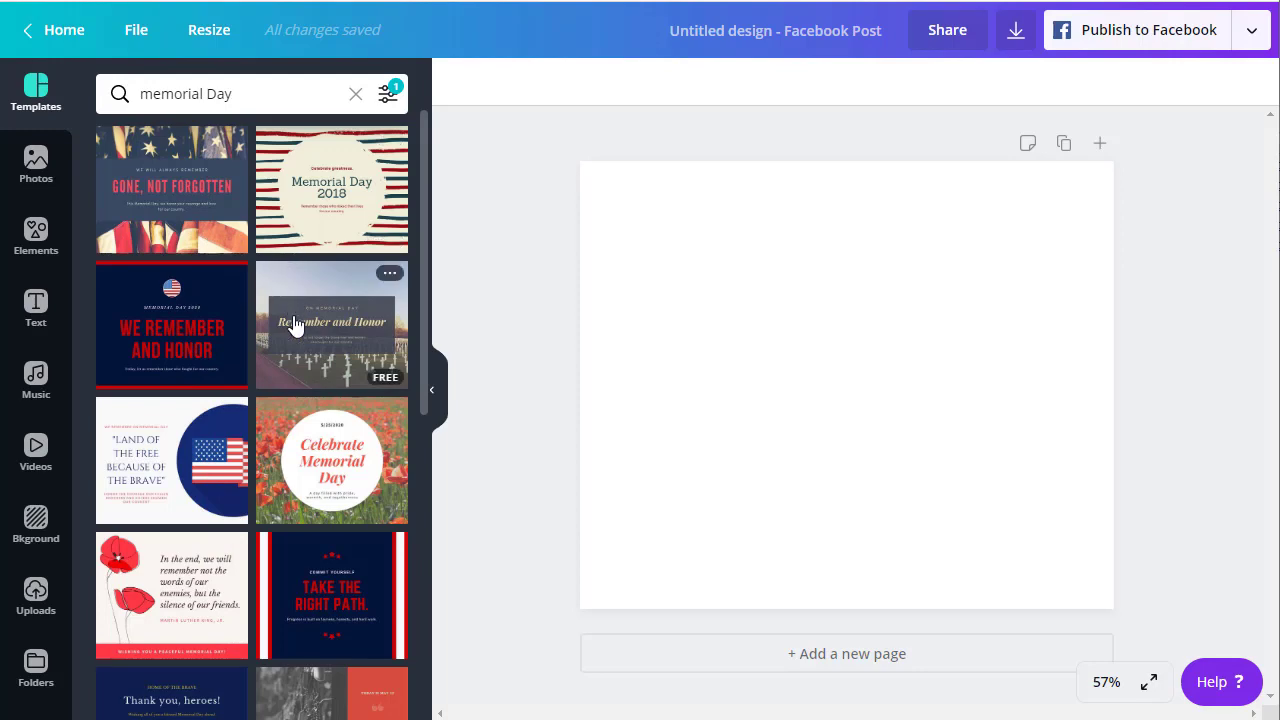
{"action": "scroll", "coordinate": [295, 325], "scroll_direction": "down", "scroll_amount": 2}
{"action": "scroll", "coordinate": [295, 325], "scroll_direction": "down", "scroll_amount": 10}
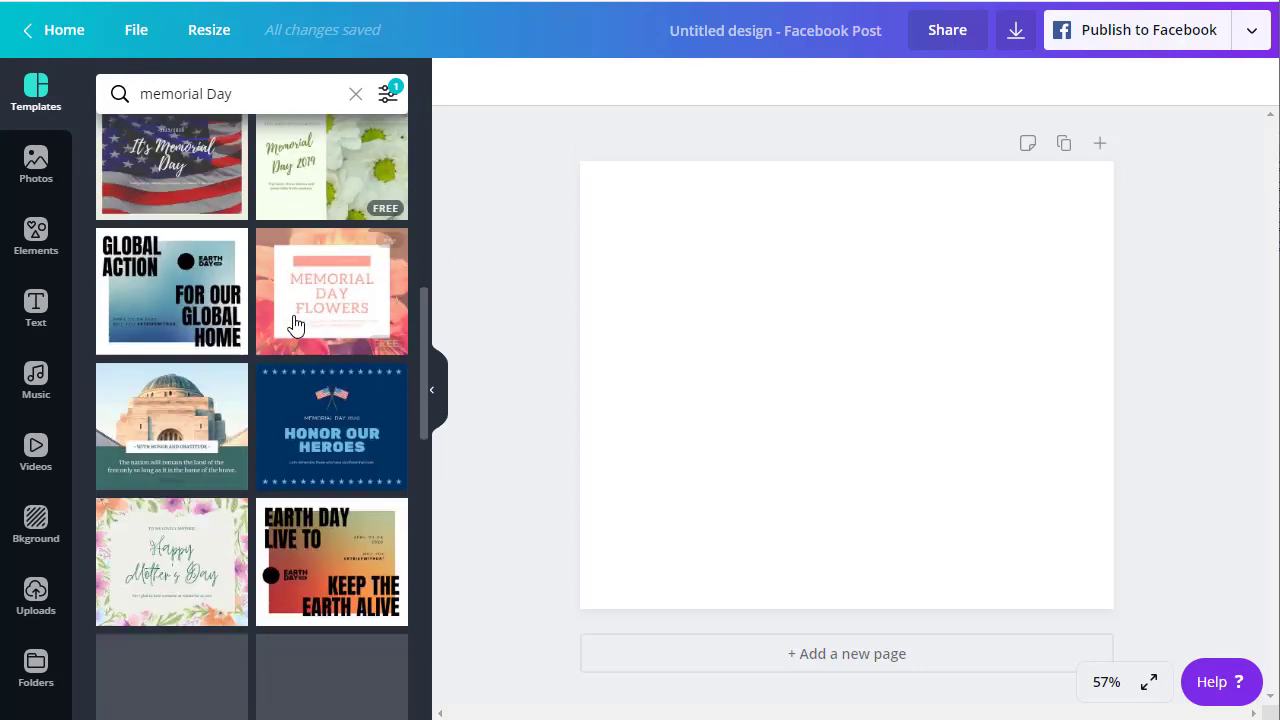
{"action": "scroll", "coordinate": [295, 325], "scroll_direction": "up", "scroll_amount": 10}
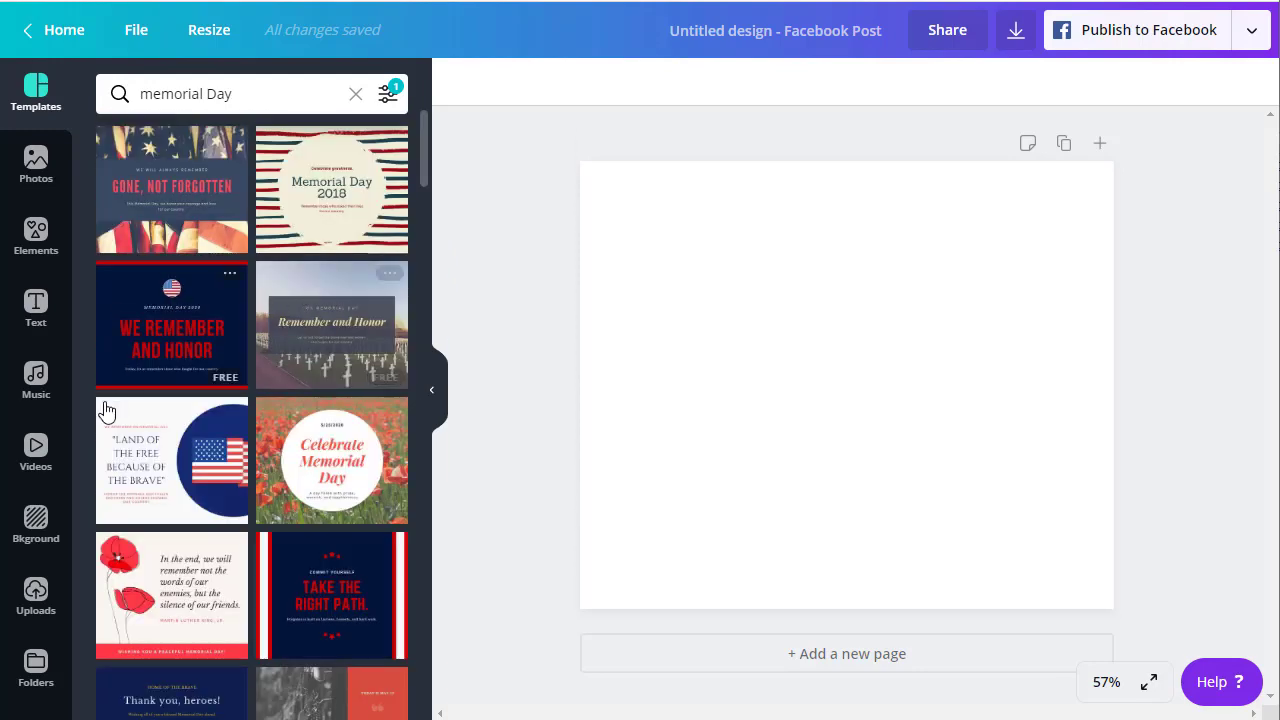
{"action": "left_click", "coordinate": [170, 467]}
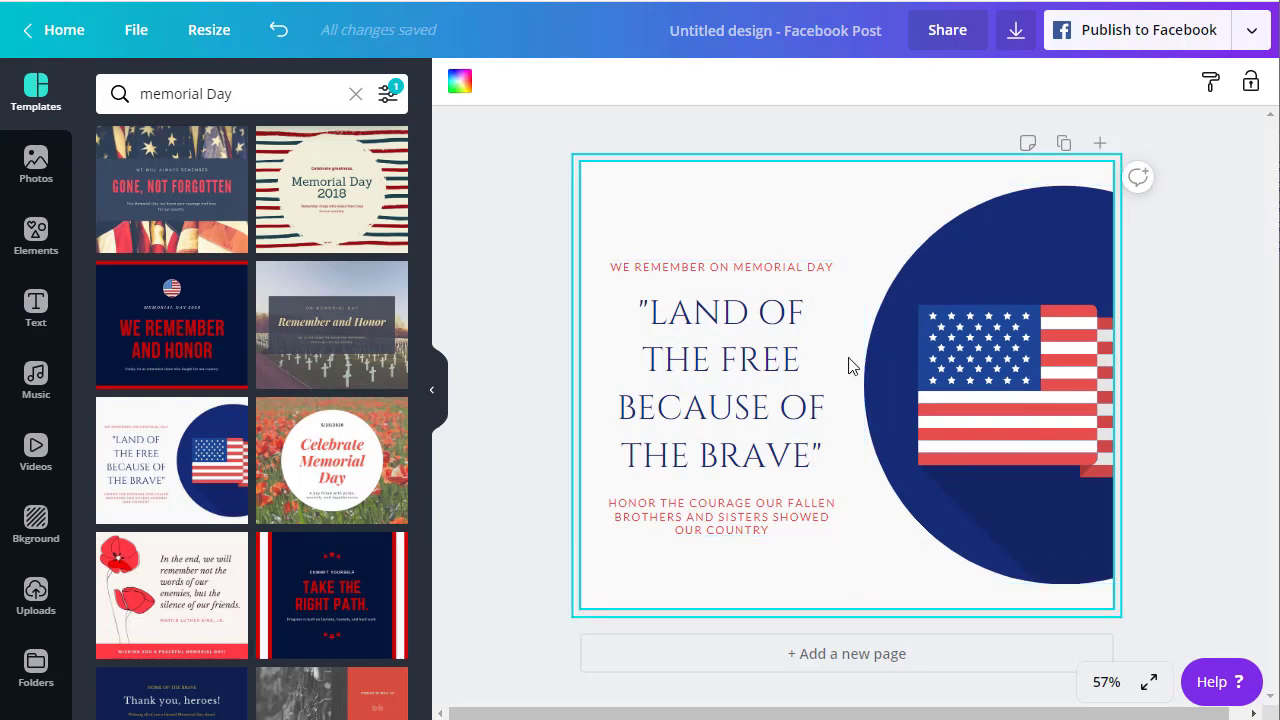
Delete the blue circle and flag graphic from the right side of the post
{"action": "left_click", "coordinate": [1005, 397]}
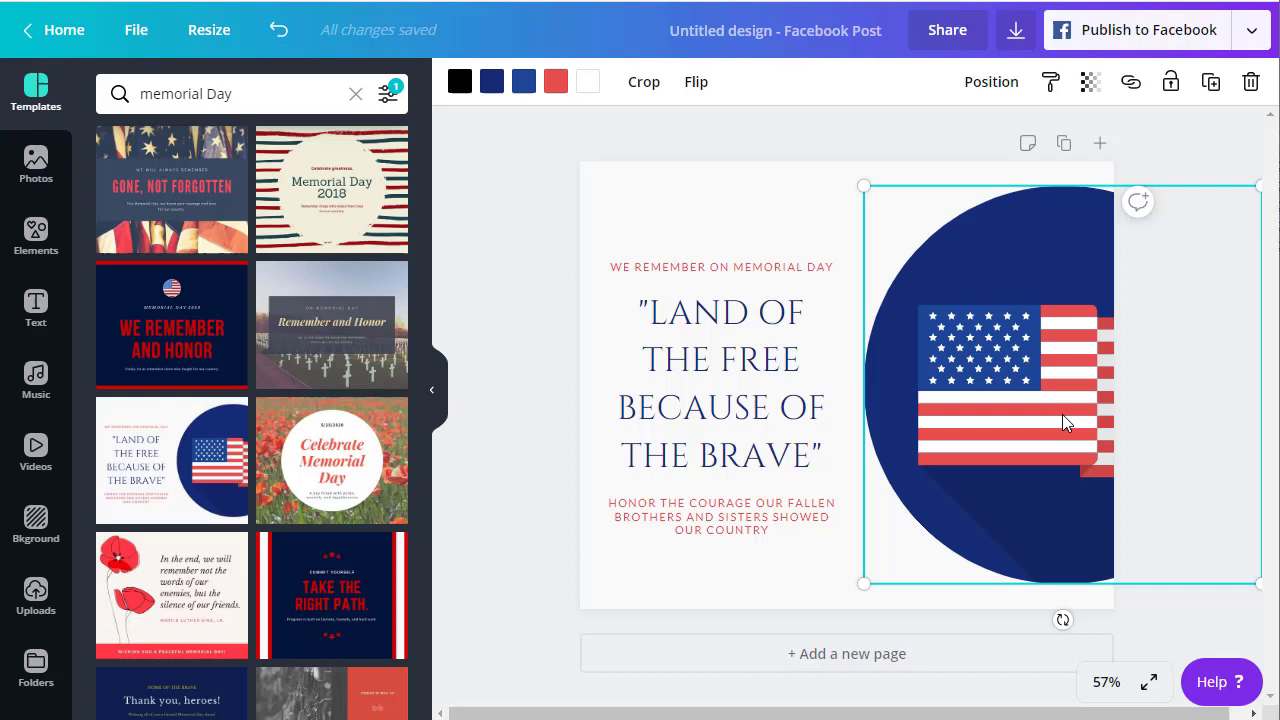
{"action": "key", "text": "Delete"}
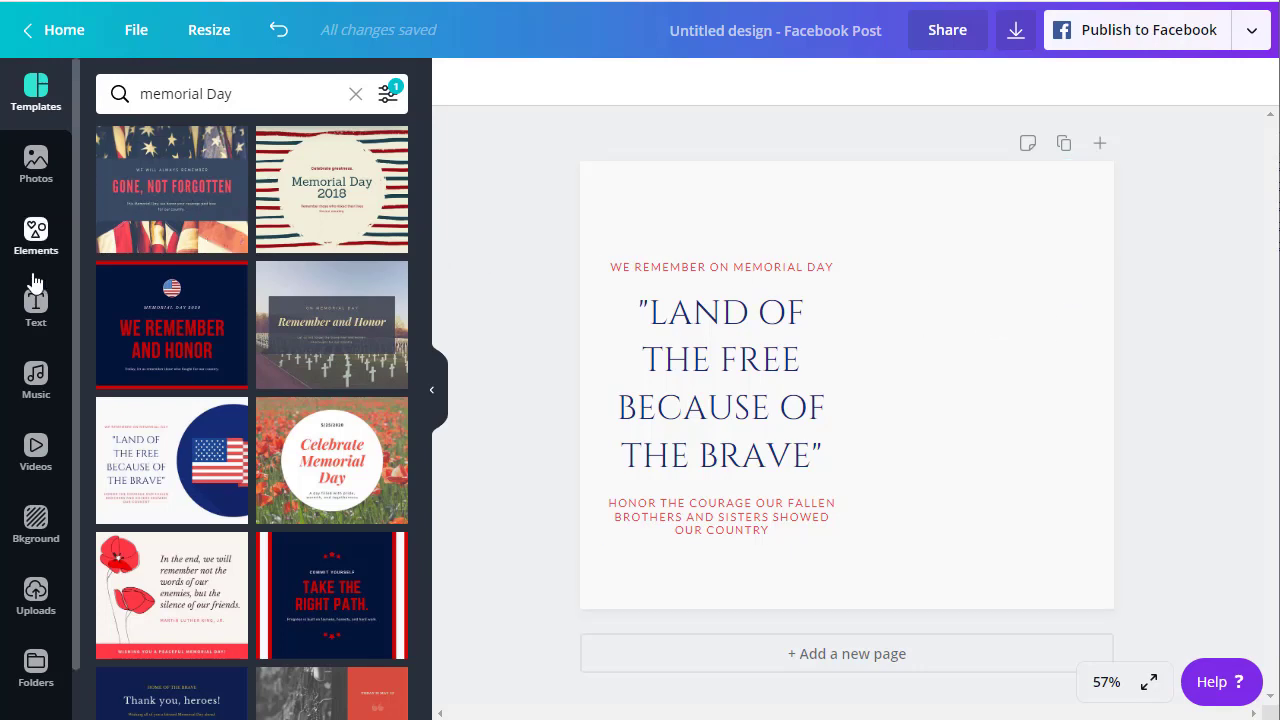
Search Photos for 'american flag' and add the bald eagle and flag photo
{"action": "left_click", "coordinate": [35, 168]}
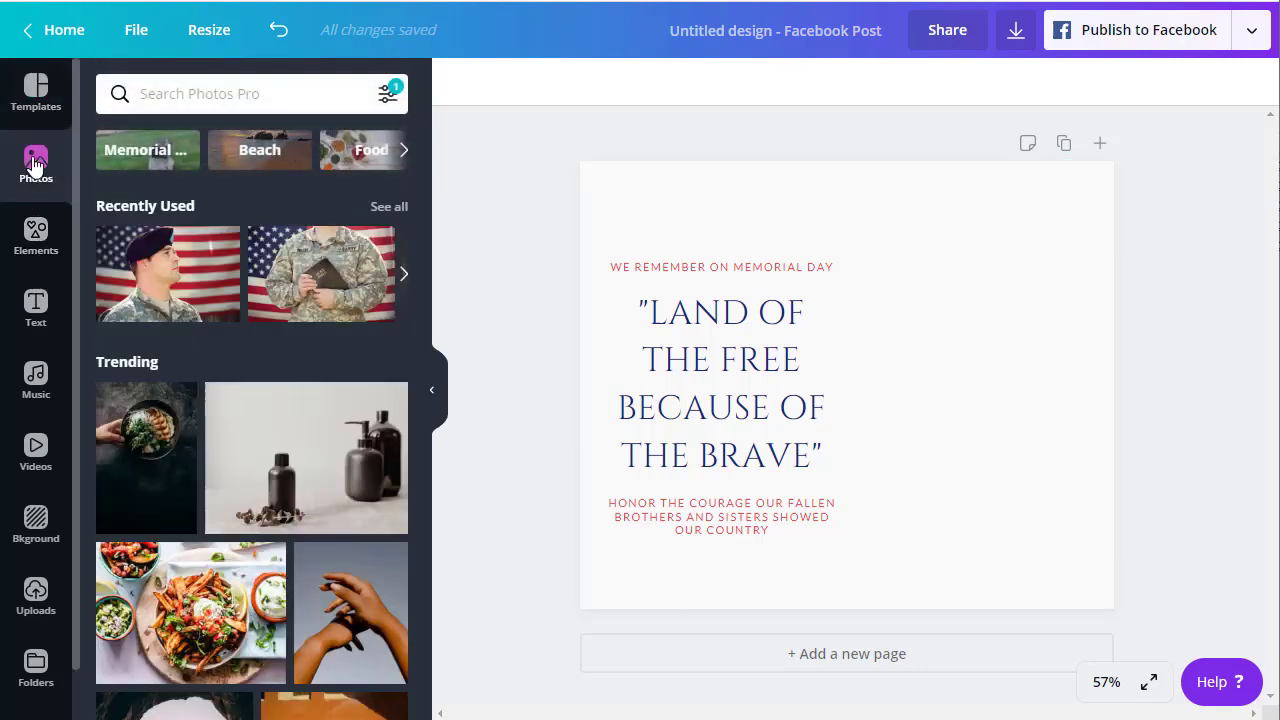
{"action": "left_click", "coordinate": [166, 95]}
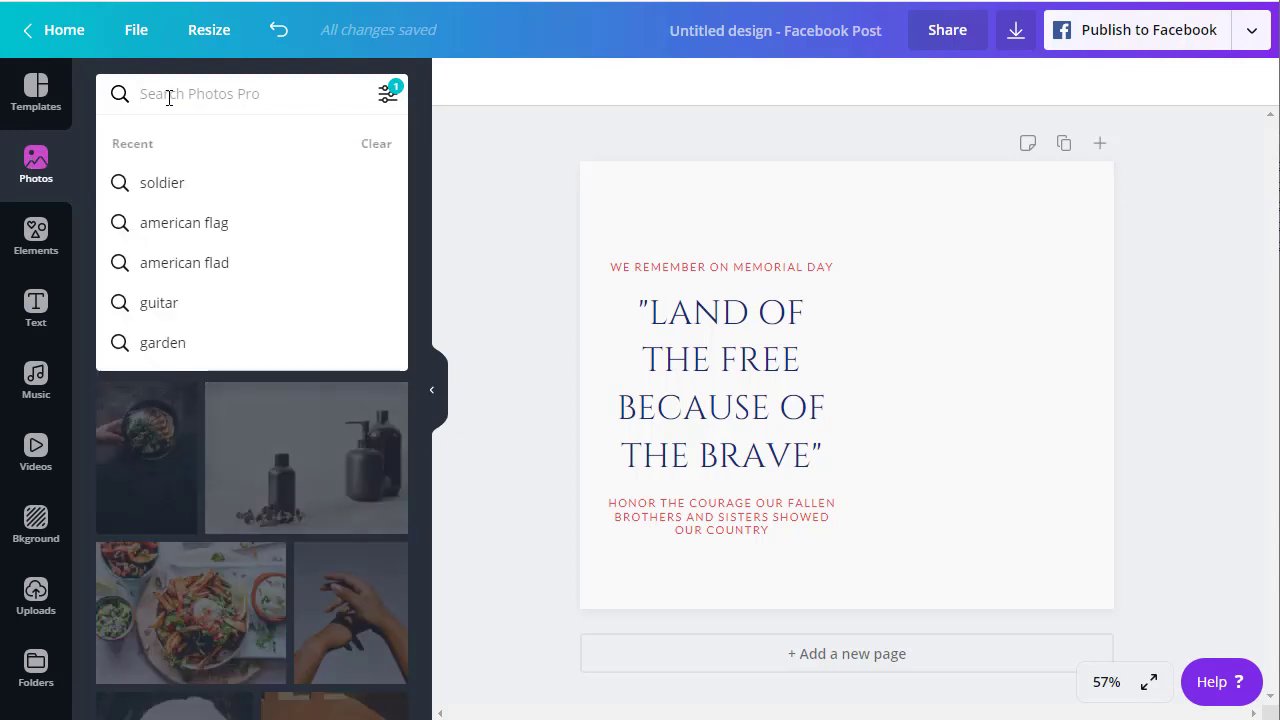
{"action": "type", "text": "americ"}
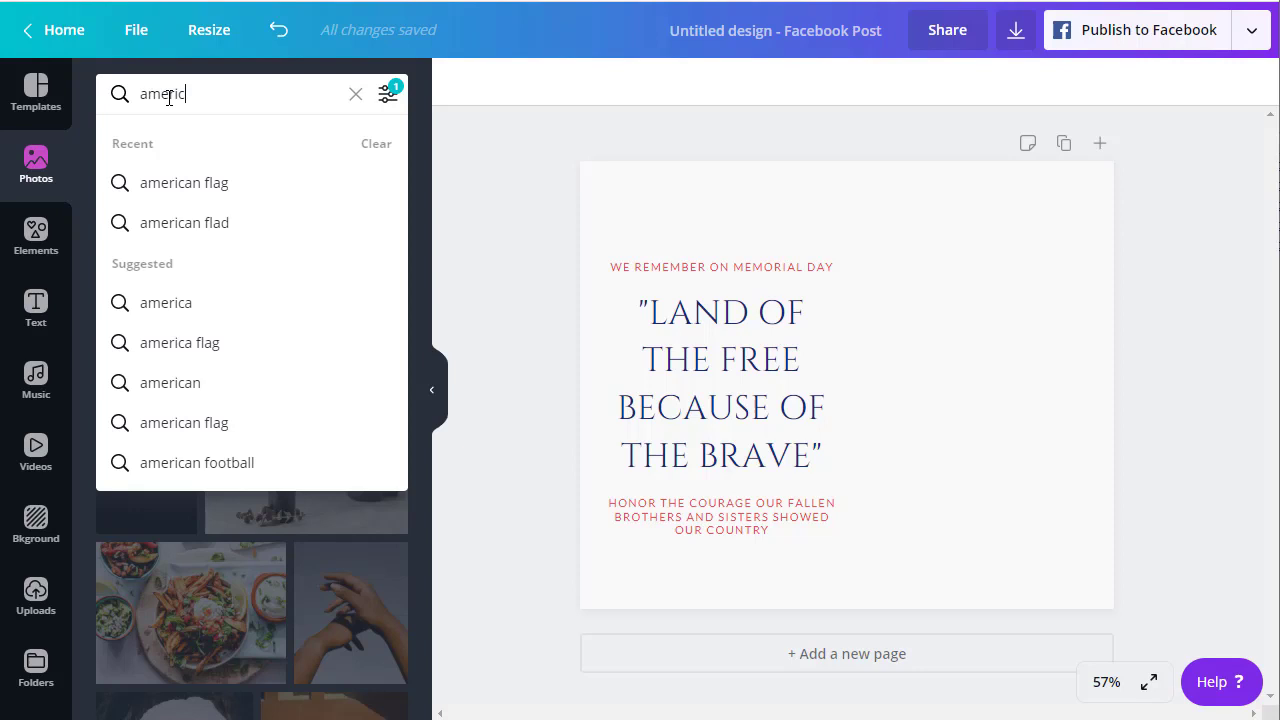
{"action": "type", "text": "an fa"}
{"action": "key", "text": "BackSpace"}
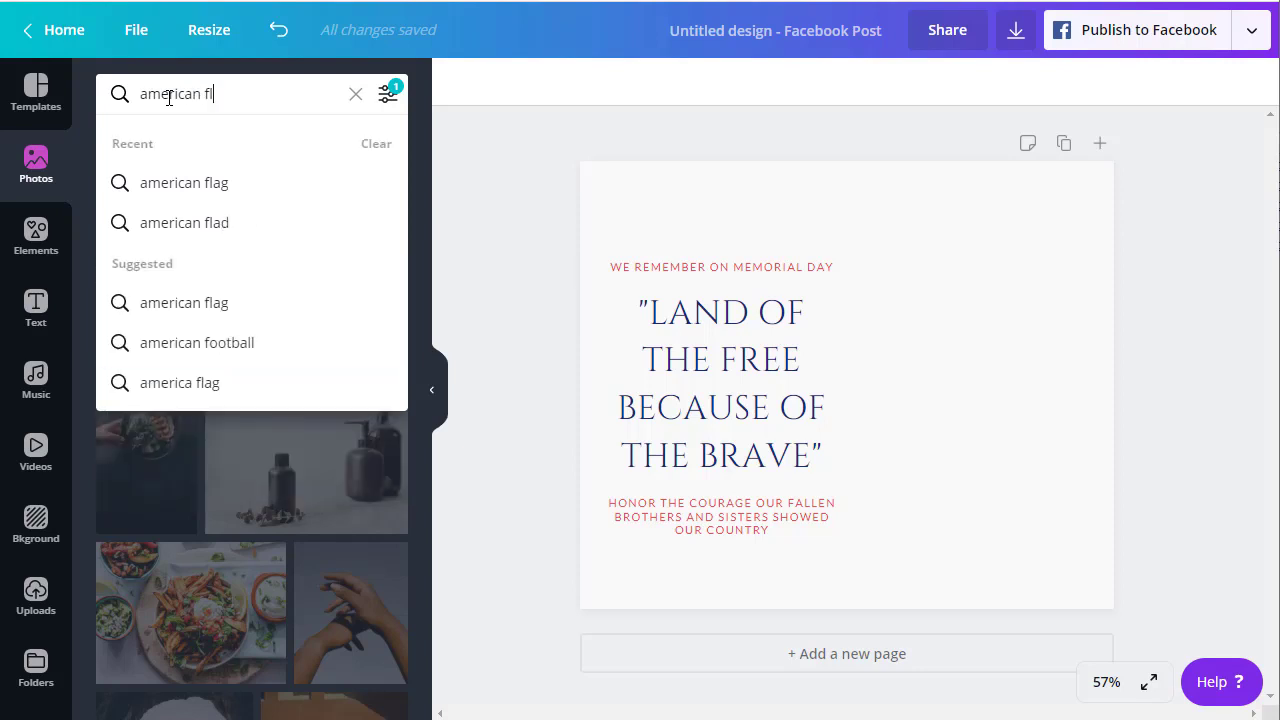
{"action": "type", "text": "lag"}
{"action": "key", "text": "Return"}
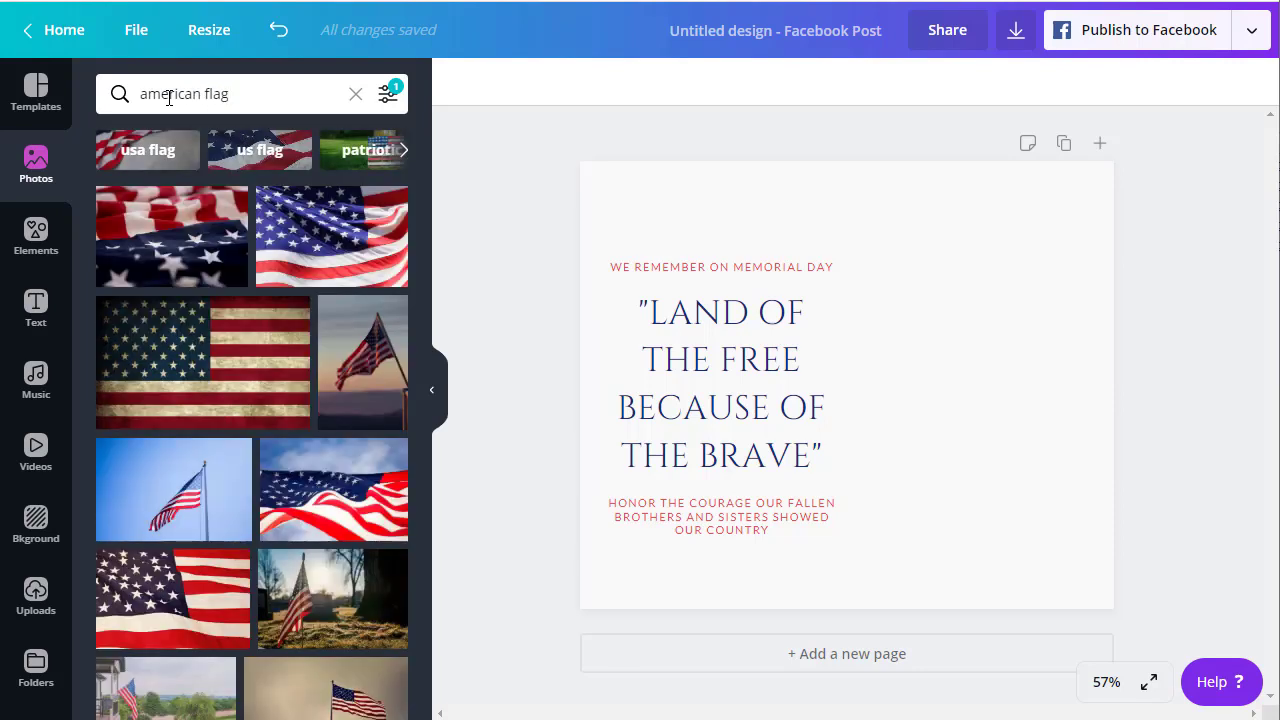
{"action": "scroll", "coordinate": [208, 363], "scroll_direction": "down", "scroll_amount": 5}
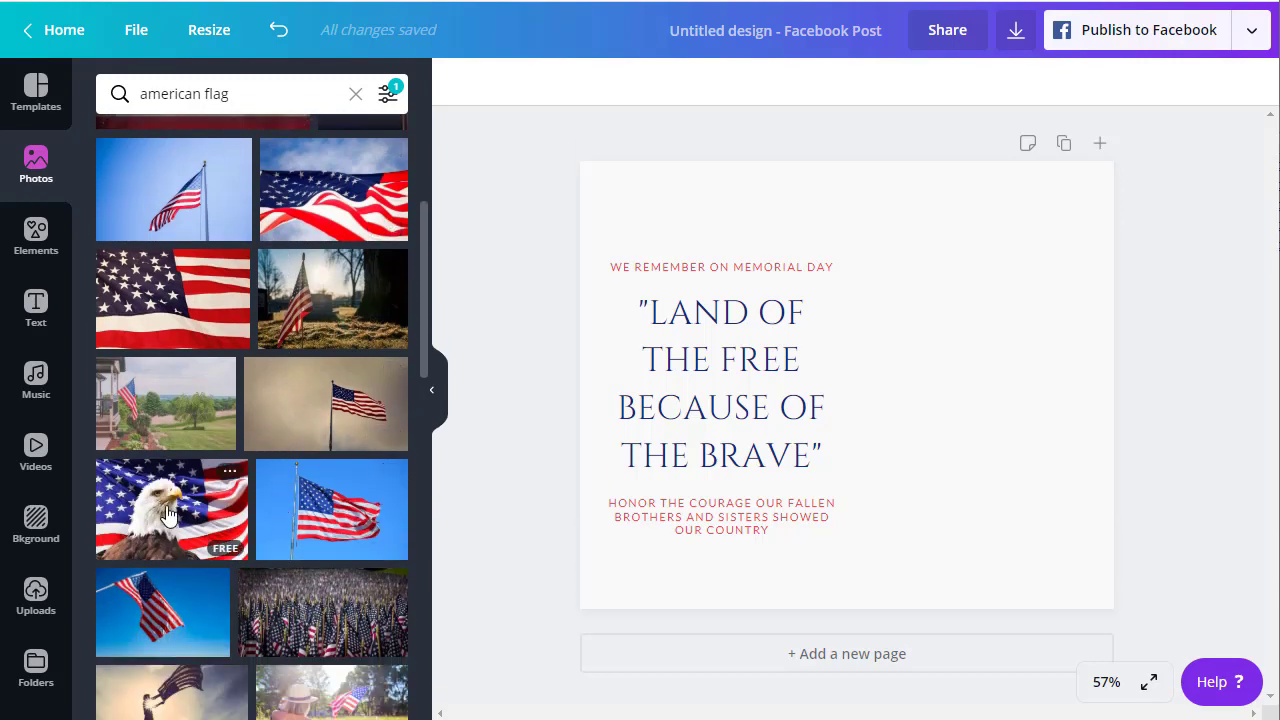
{"action": "left_click", "coordinate": [168, 514]}
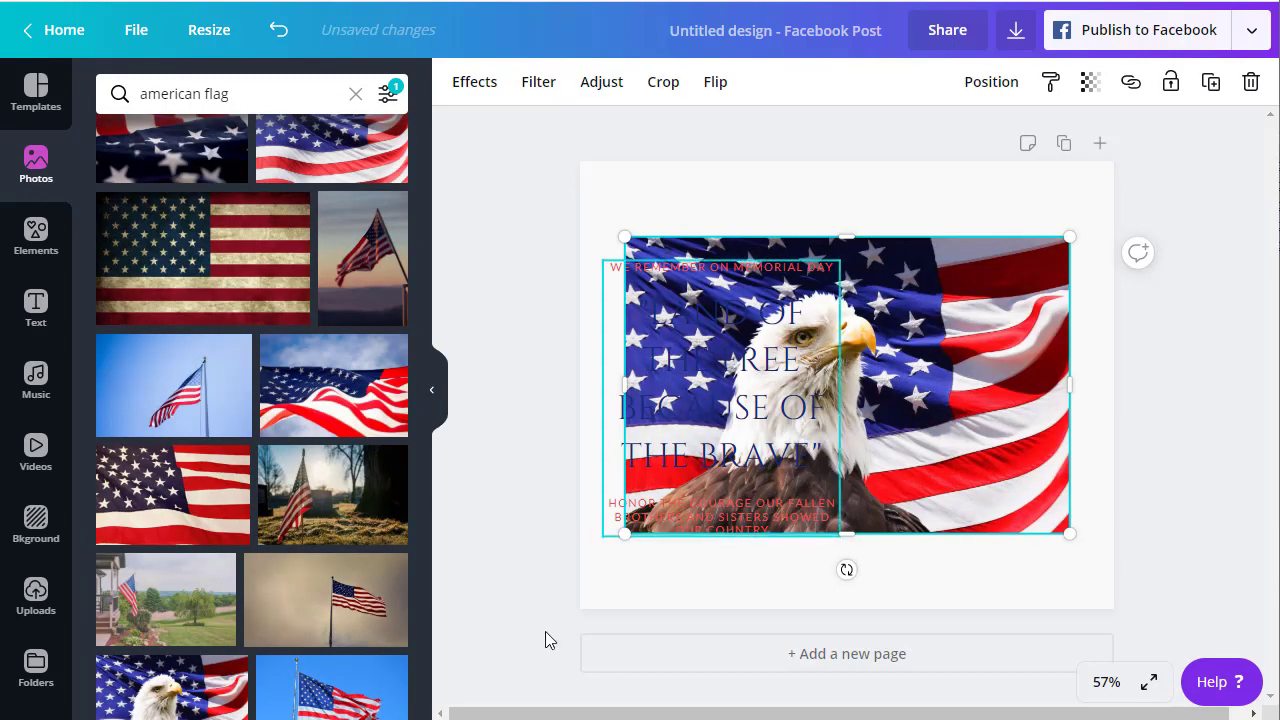
Resize the eagle photo and fit it into the top-right corner beside the quote
{"action": "left_click_drag", "start_coordinate": [624, 533], "coordinate": [878, 397]}
{"action": "left_click_drag", "start_coordinate": [928, 328], "coordinate": [950, 272]}
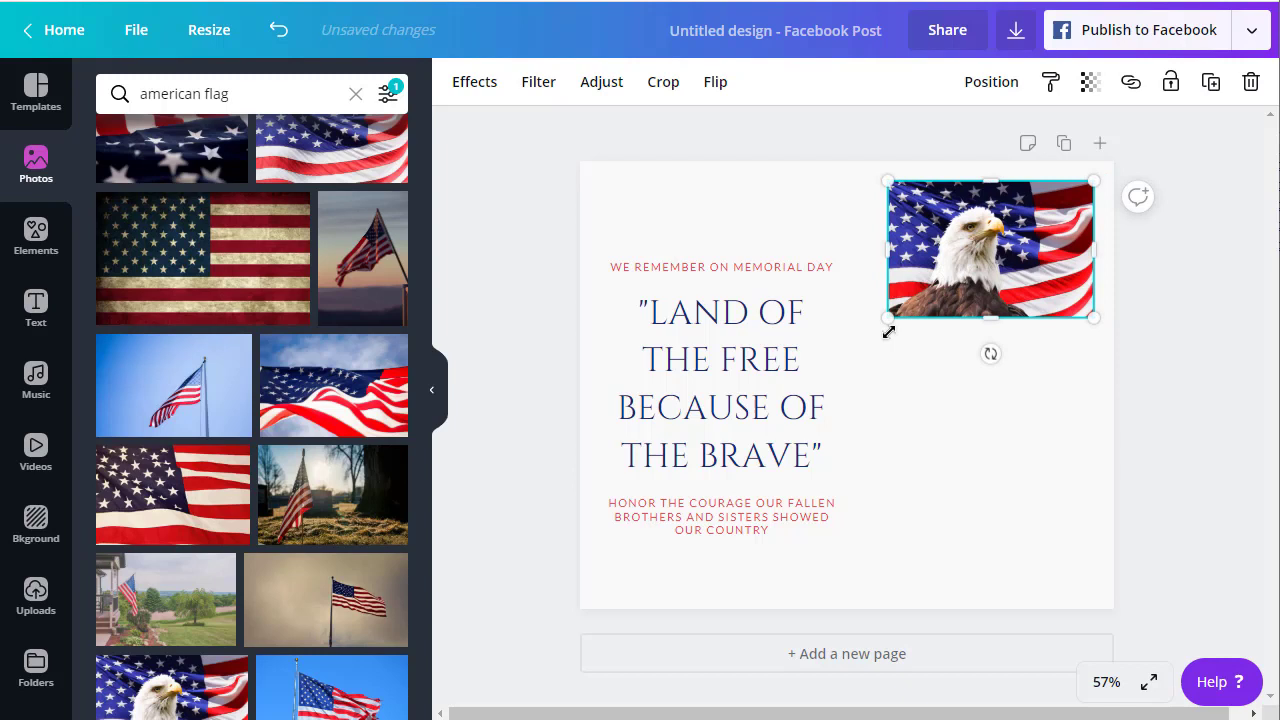
{"action": "left_click_drag", "start_coordinate": [887, 318], "coordinate": [855, 329]}
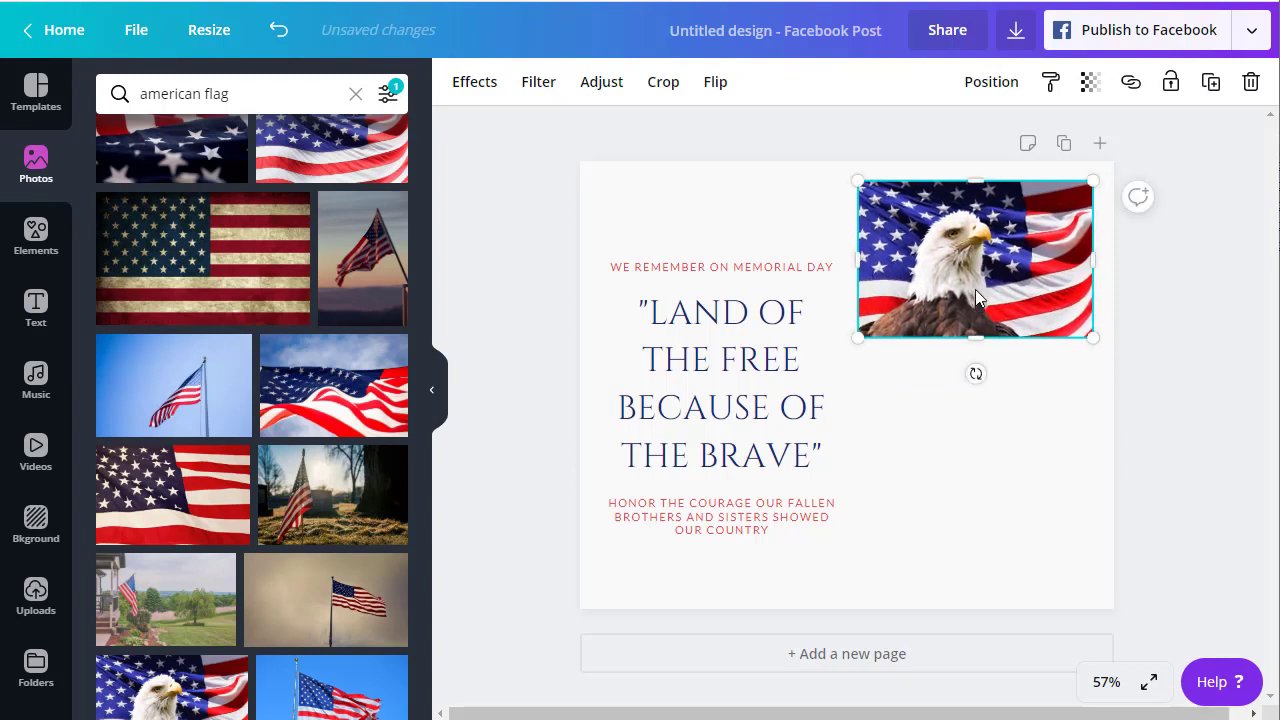
{"action": "left_click_drag", "start_coordinate": [976, 295], "coordinate": [985, 287]}
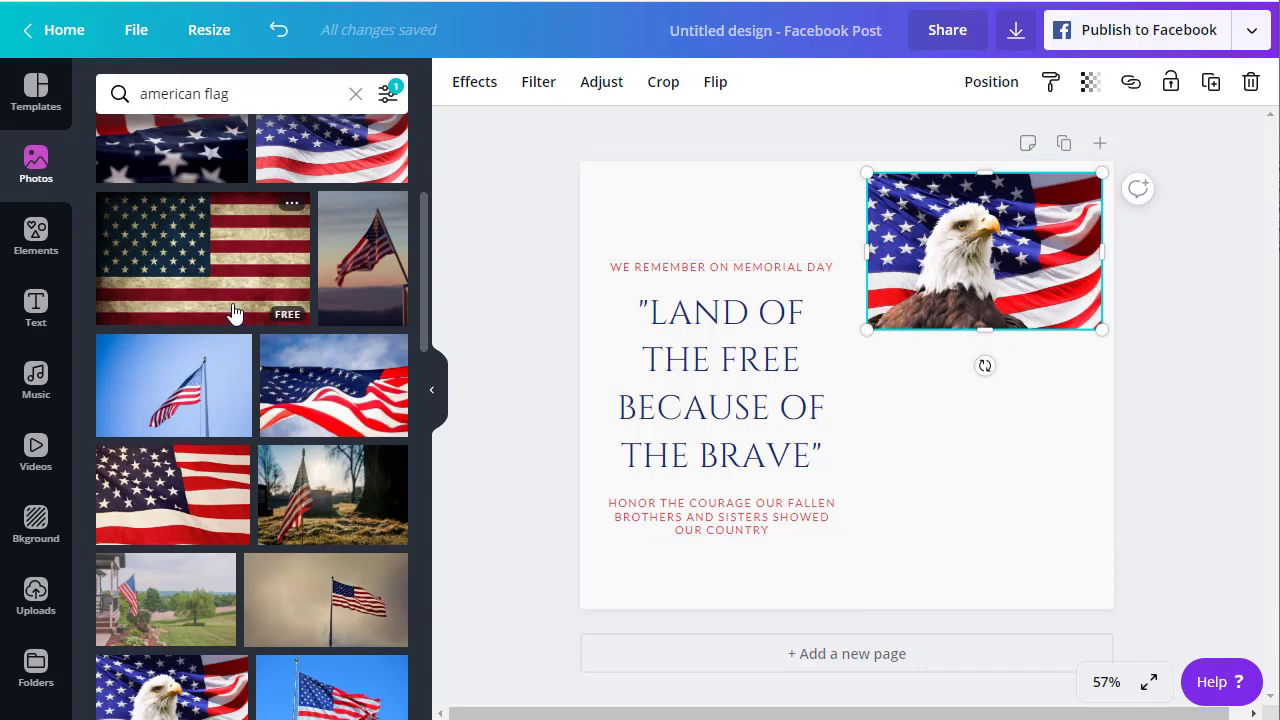
Add the cemetery flag photo, match it to the eagle photo's size, and place it beneath
{"action": "scroll", "coordinate": [308, 402], "scroll_direction": "down", "scroll_amount": 1}
{"action": "left_click_drag", "start_coordinate": [308, 402], "coordinate": [926, 386]}
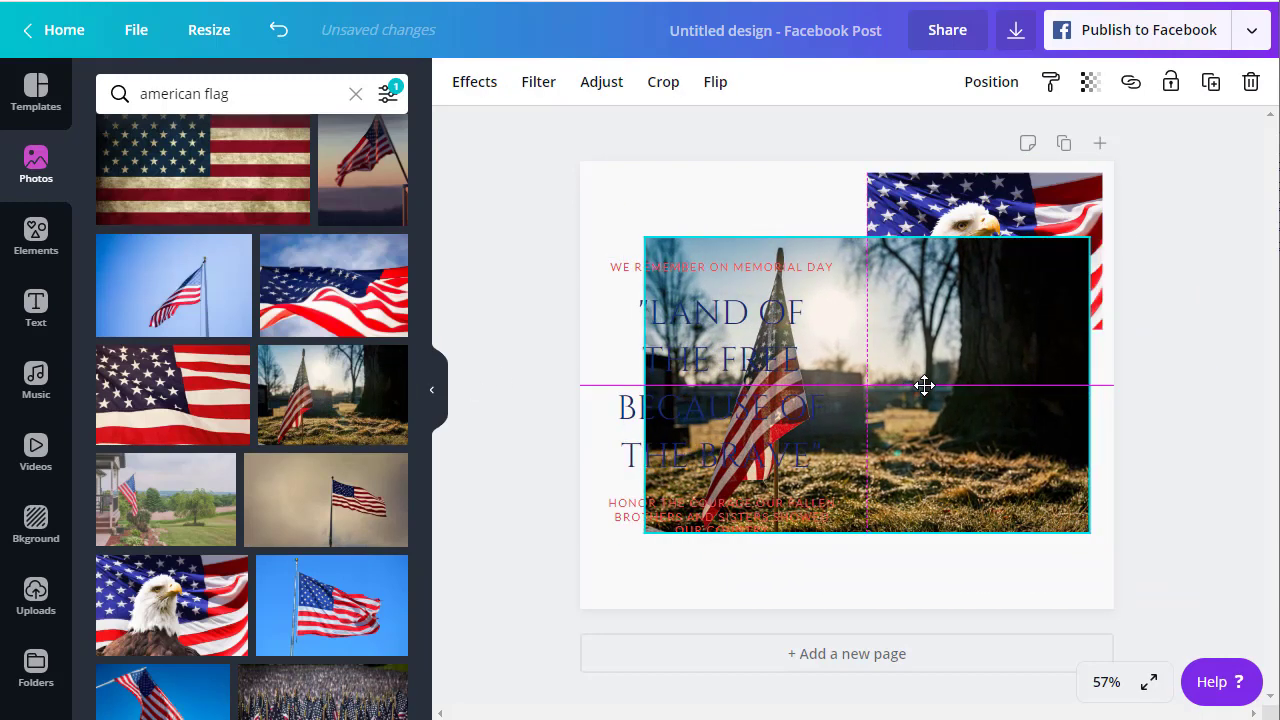
{"action": "left_click_drag", "start_coordinate": [1089, 239], "coordinate": [1062, 378]}
{"action": "left_click_drag", "start_coordinate": [818, 532], "coordinate": [876, 517]}
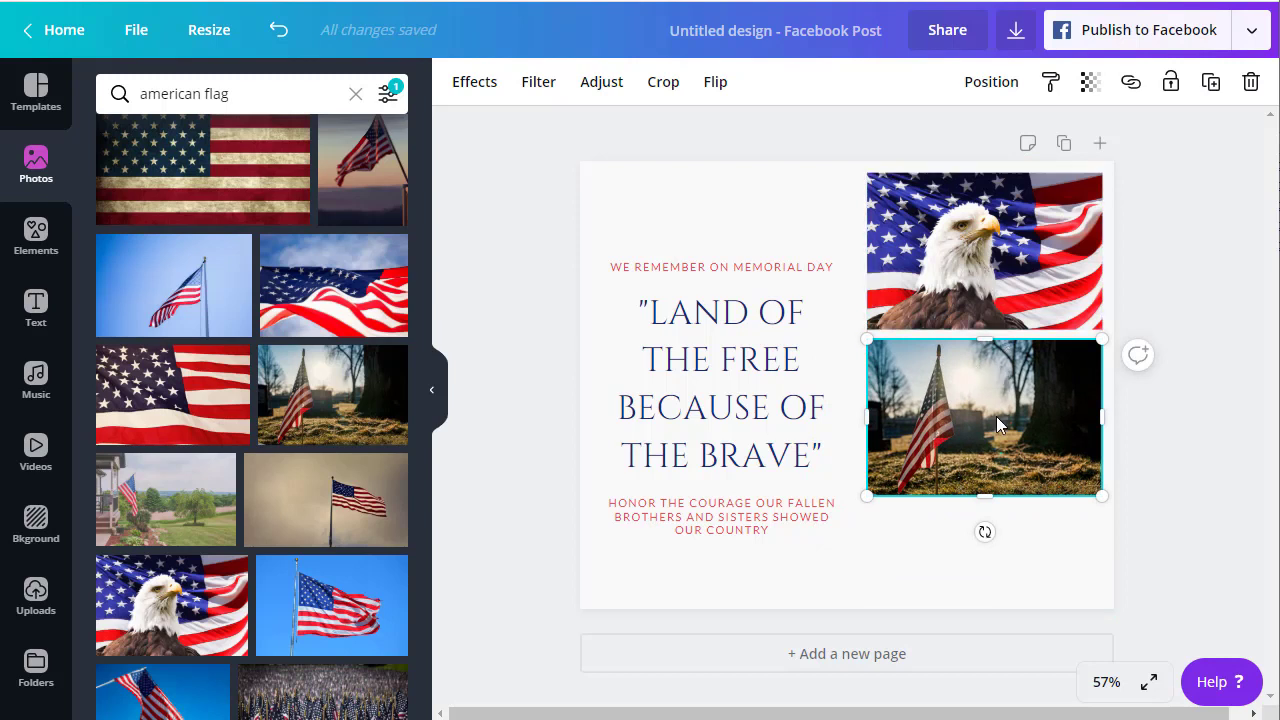
{"action": "left_click_drag", "start_coordinate": [996, 416], "coordinate": [978, 374]}
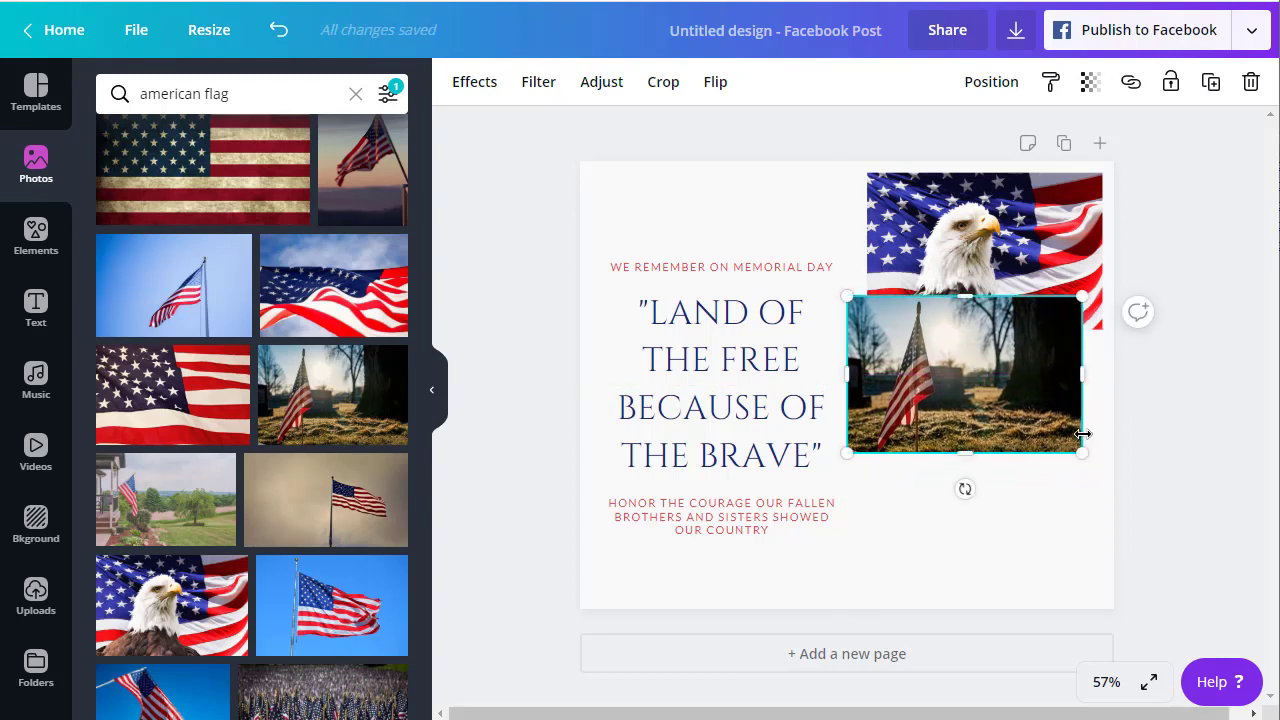
Bring the eagle photo forward in front of the cemetery photo
{"action": "left_click", "coordinate": [1034, 241]}
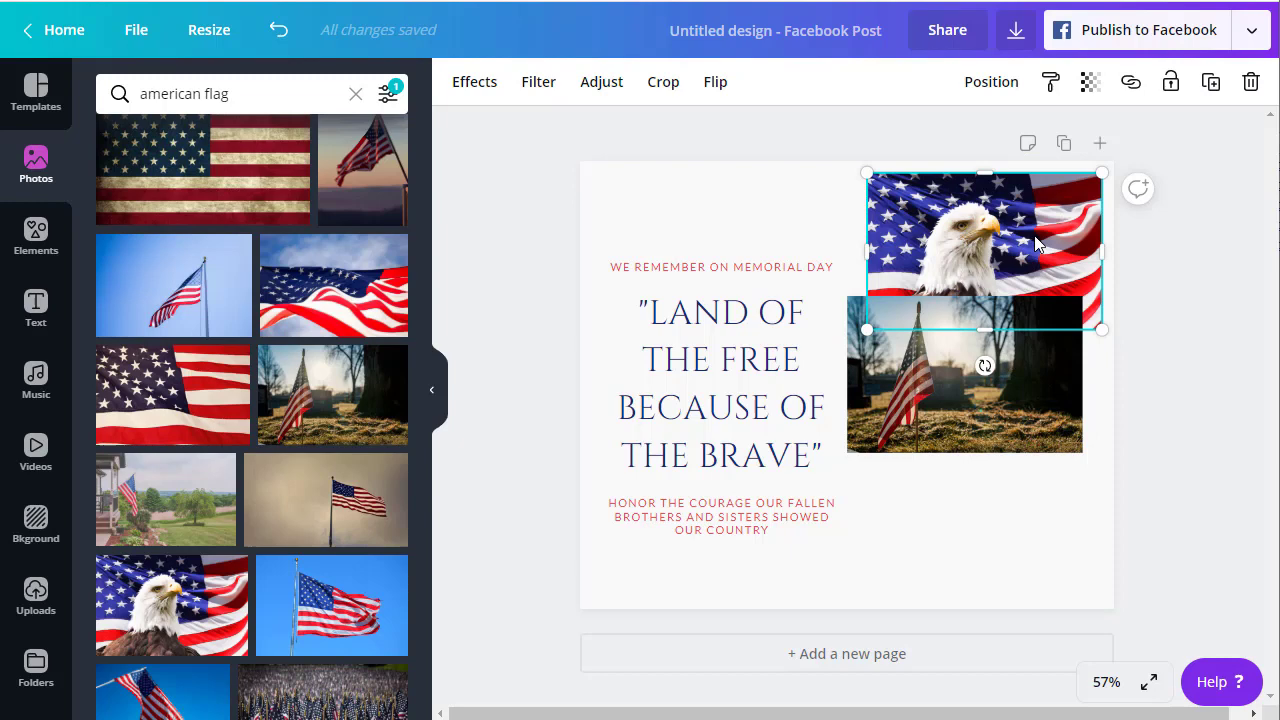
{"action": "right_click", "coordinate": [1034, 241]}
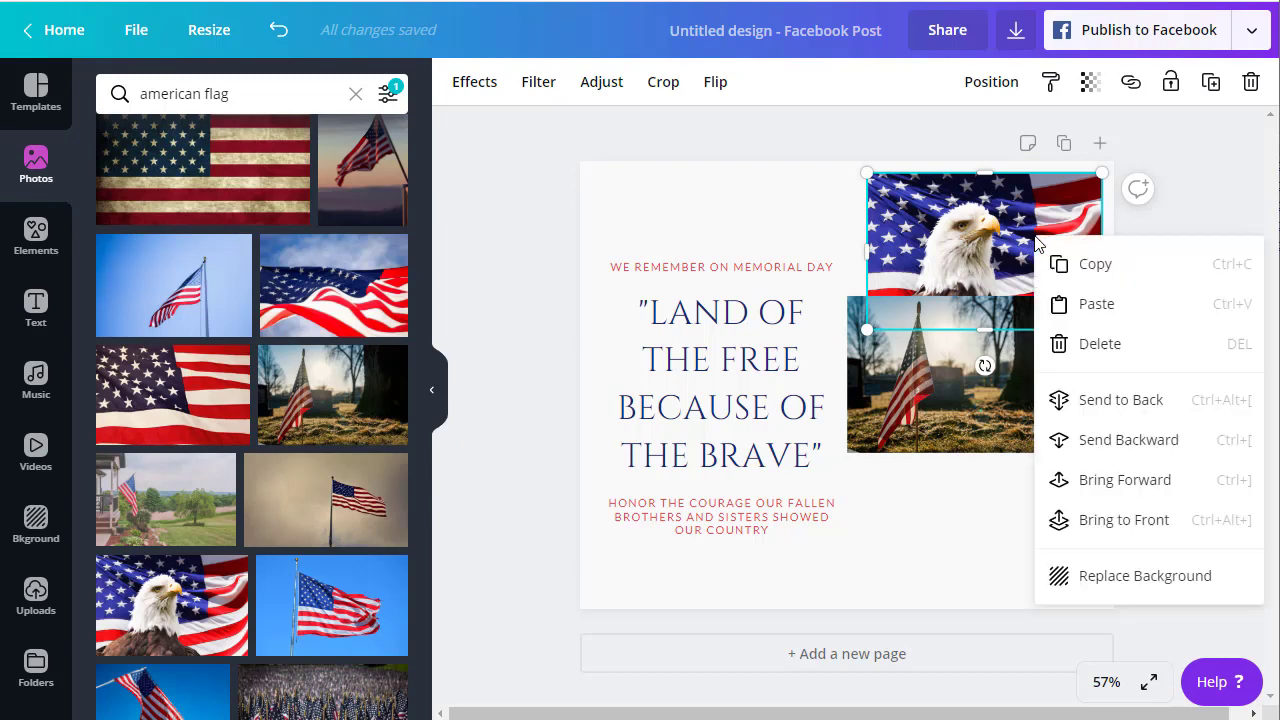
{"action": "left_click", "coordinate": [1097, 483]}
{"action": "left_click", "coordinate": [829, 220]}
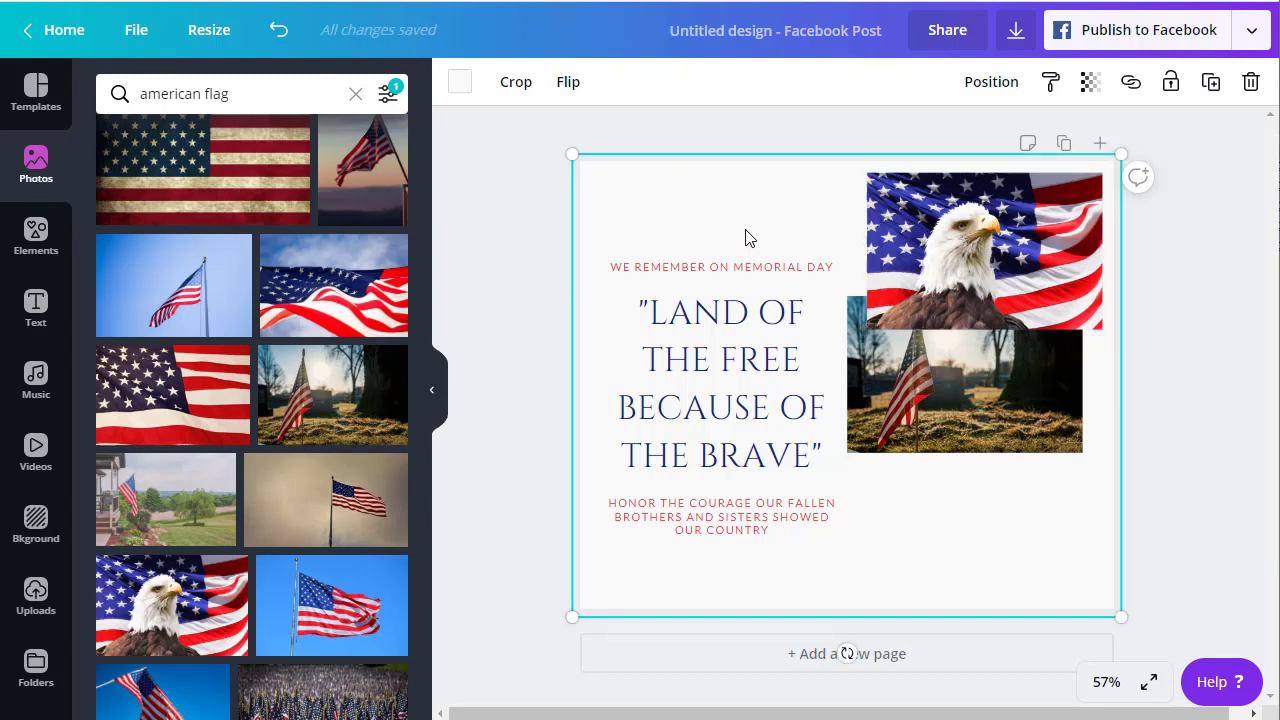
Search Photos for 'soldier', add the beret soldier photo, and shrink it into the lower-right corner
{"action": "left_click", "coordinate": [232, 94]}
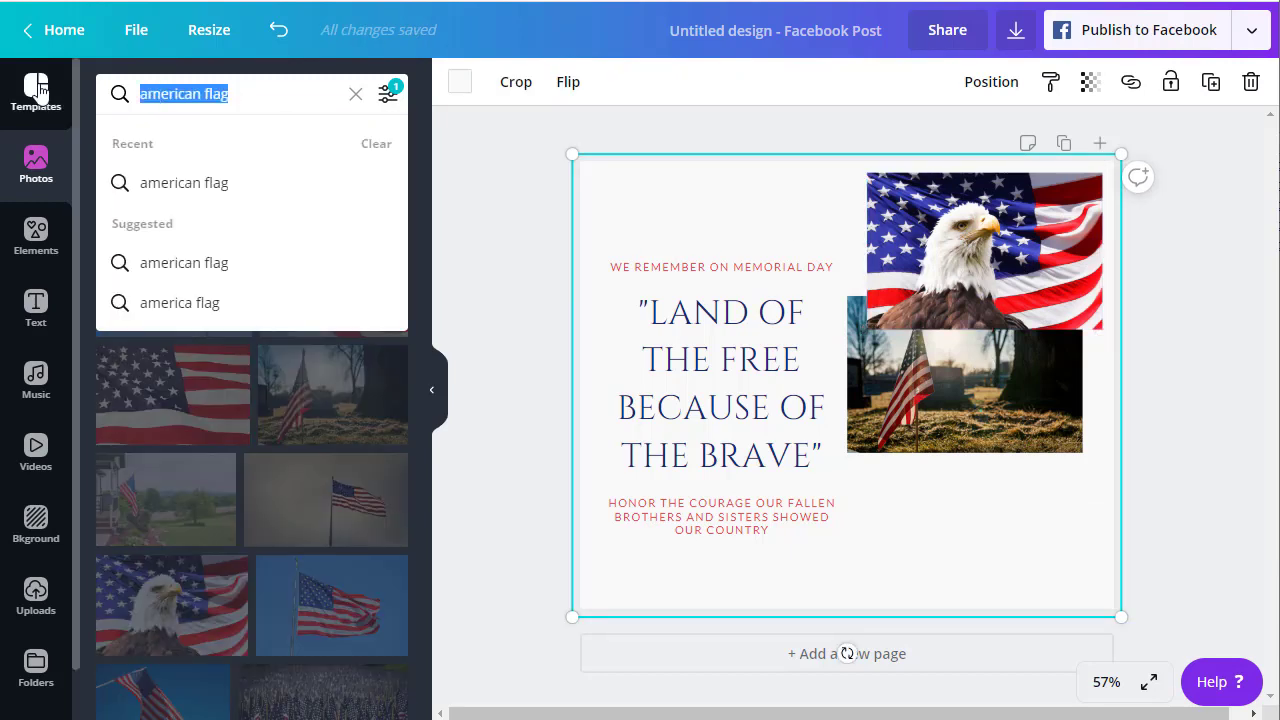
{"action": "type", "text": "soldier"}
{"action": "key", "text": "Return"}
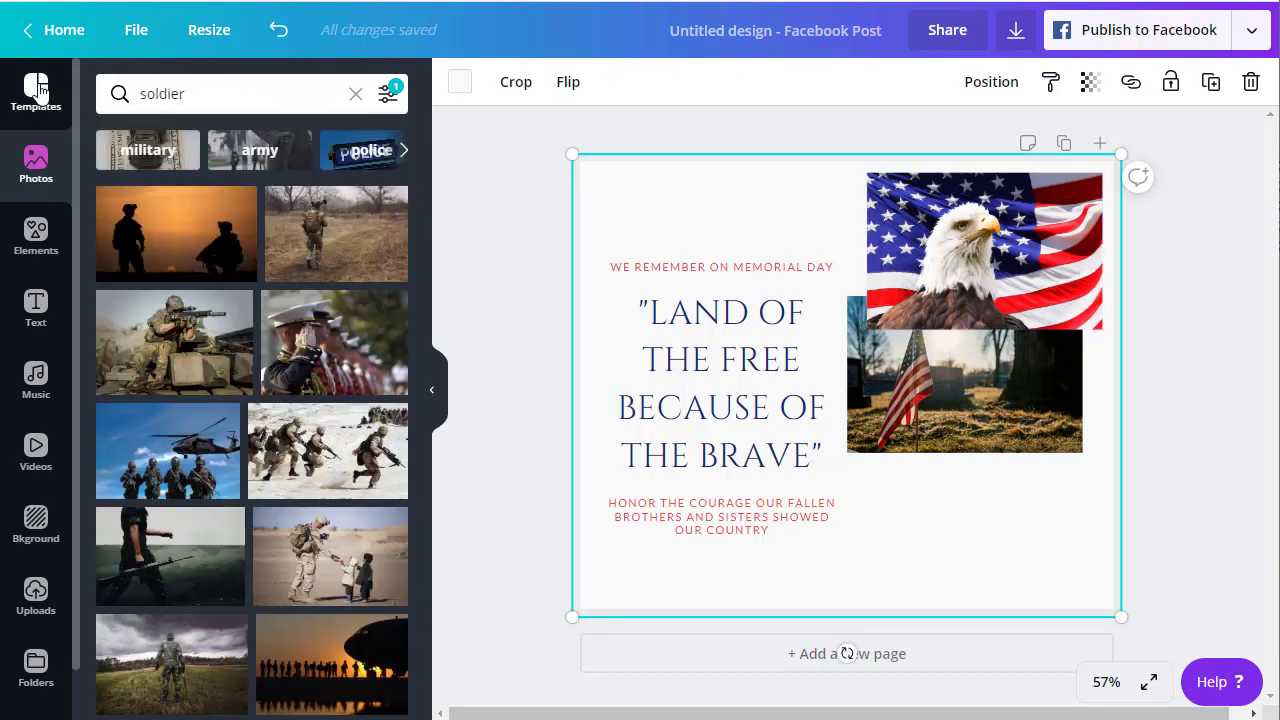
{"action": "scroll", "coordinate": [60, 289], "scroll_direction": "down", "scroll_amount": 1}
{"action": "scroll", "coordinate": [314, 371], "scroll_direction": "down", "scroll_amount": 10}
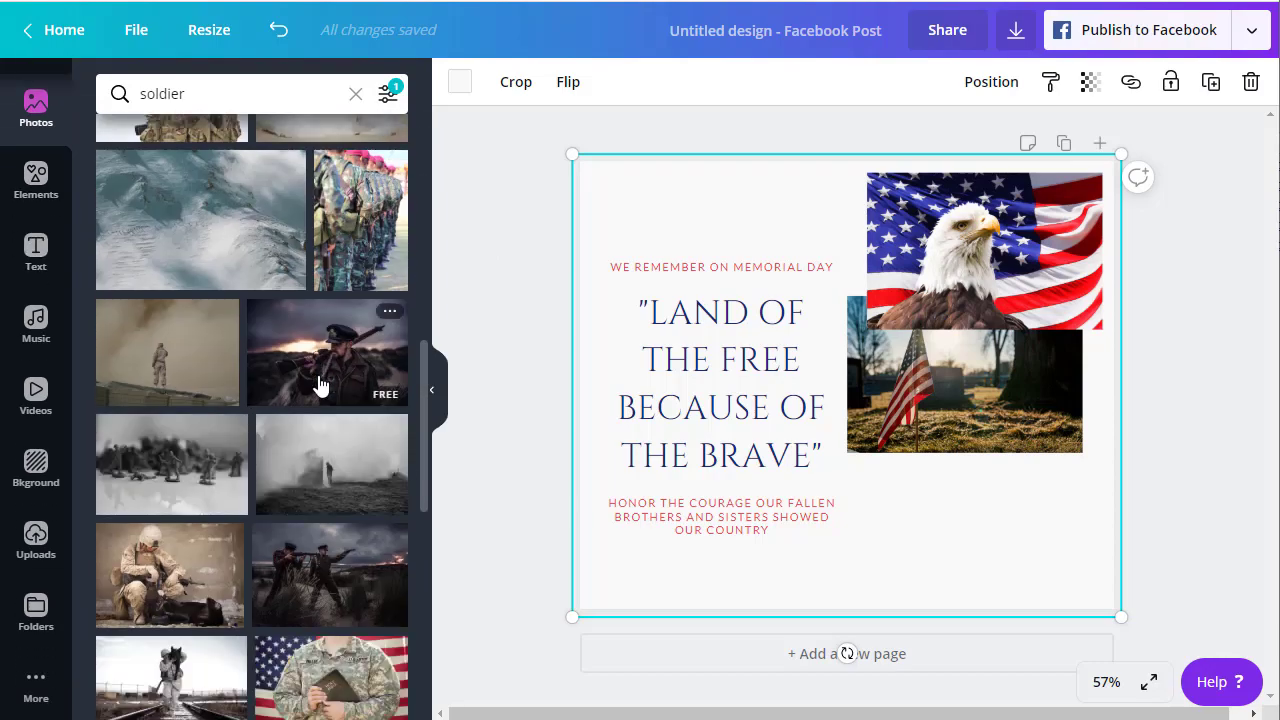
{"action": "scroll", "coordinate": [320, 385], "scroll_direction": "down", "scroll_amount": 5}
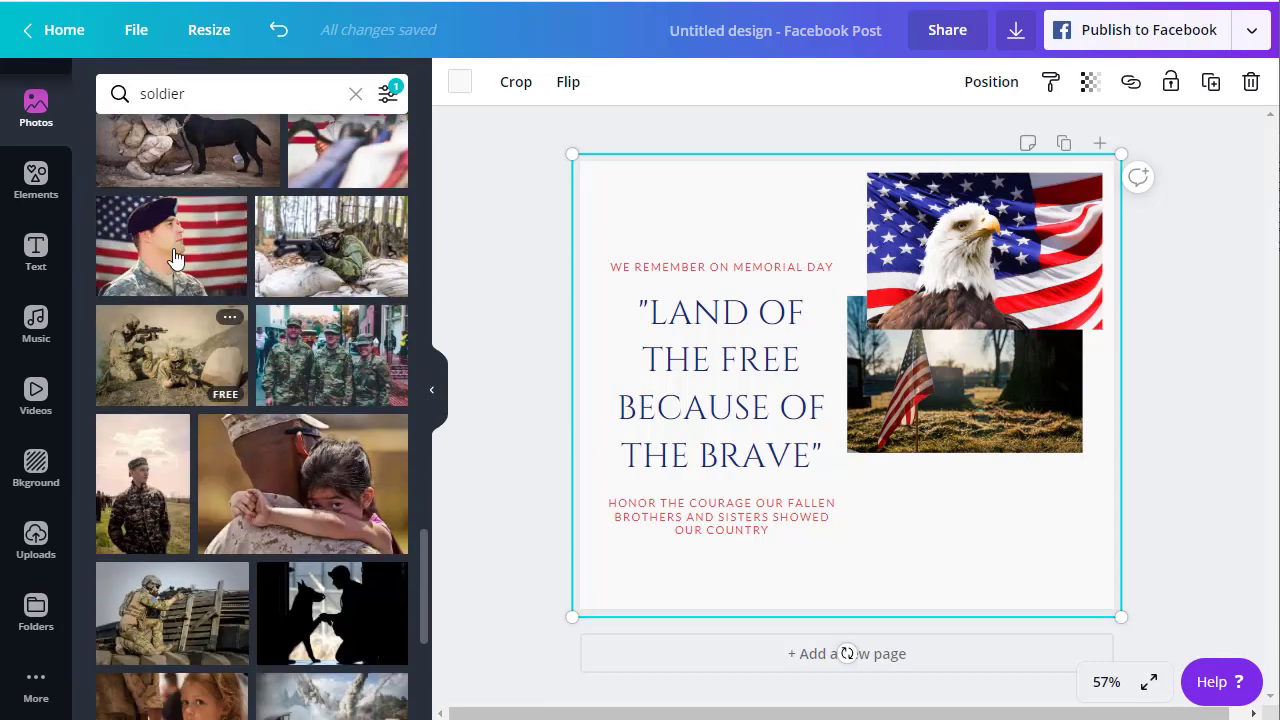
{"action": "left_click", "coordinate": [176, 257]}
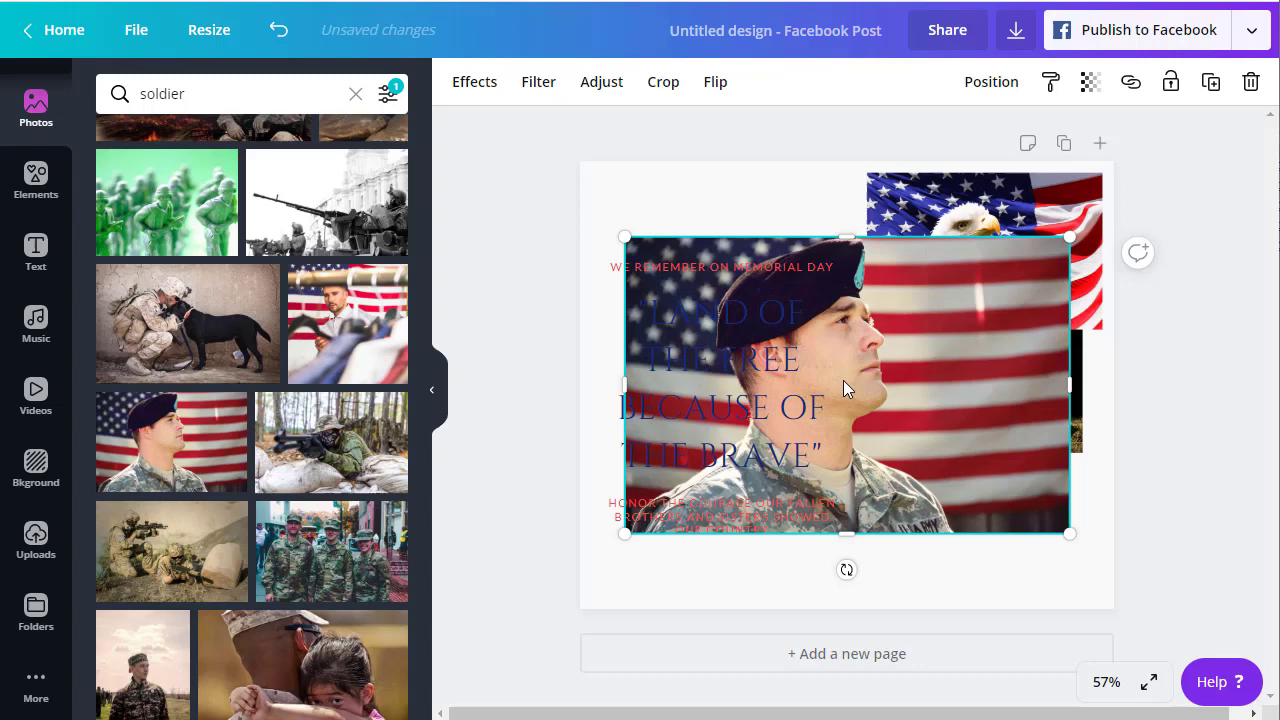
{"action": "left_click_drag", "start_coordinate": [843, 389], "coordinate": [876, 456]}
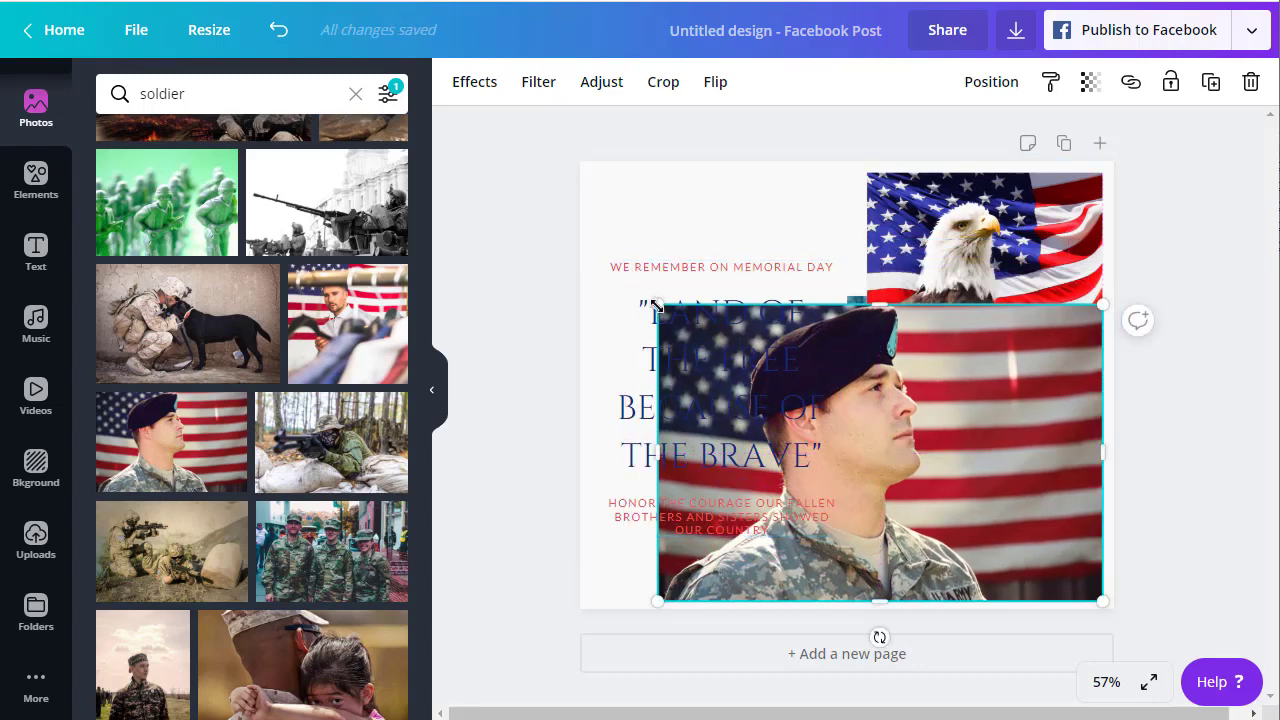
{"action": "left_click_drag", "start_coordinate": [655, 304], "coordinate": [866, 443]}
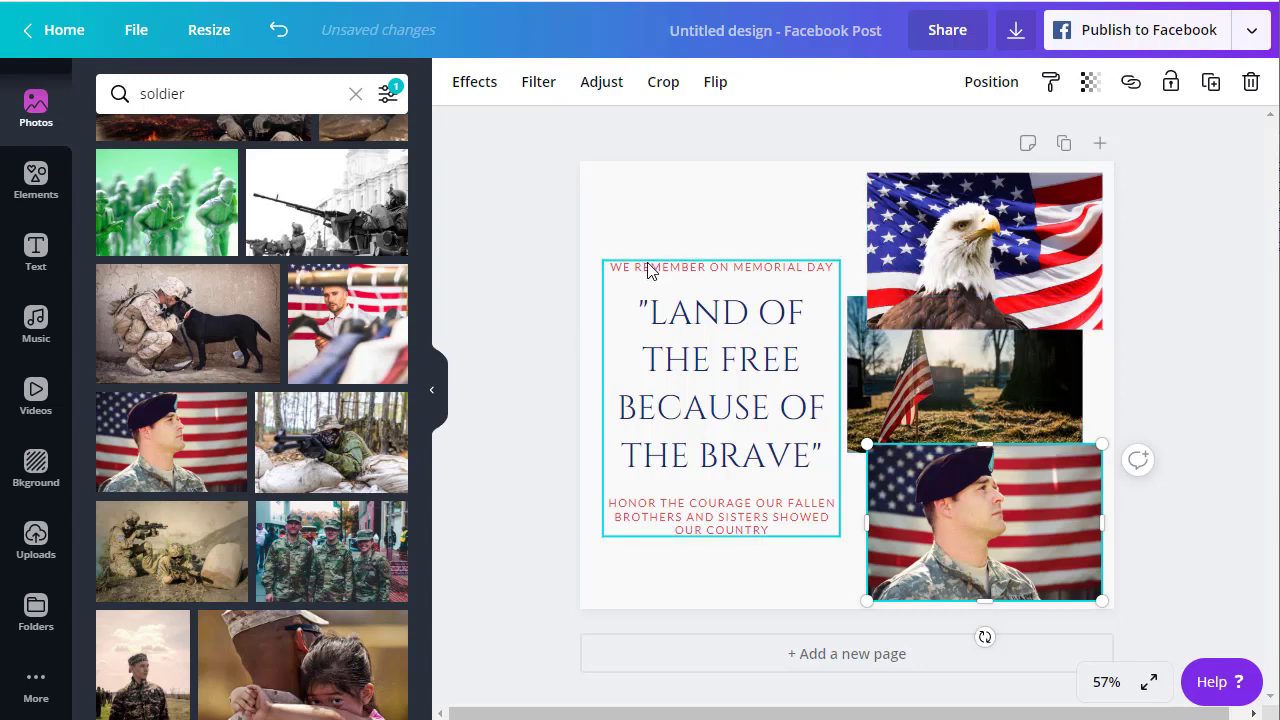
Rename the Untitled design to 6, followed by the author's name, then Blue2
{"action": "left_click", "coordinate": [895, 30]}
{"action": "key", "text": "BackSpace"}
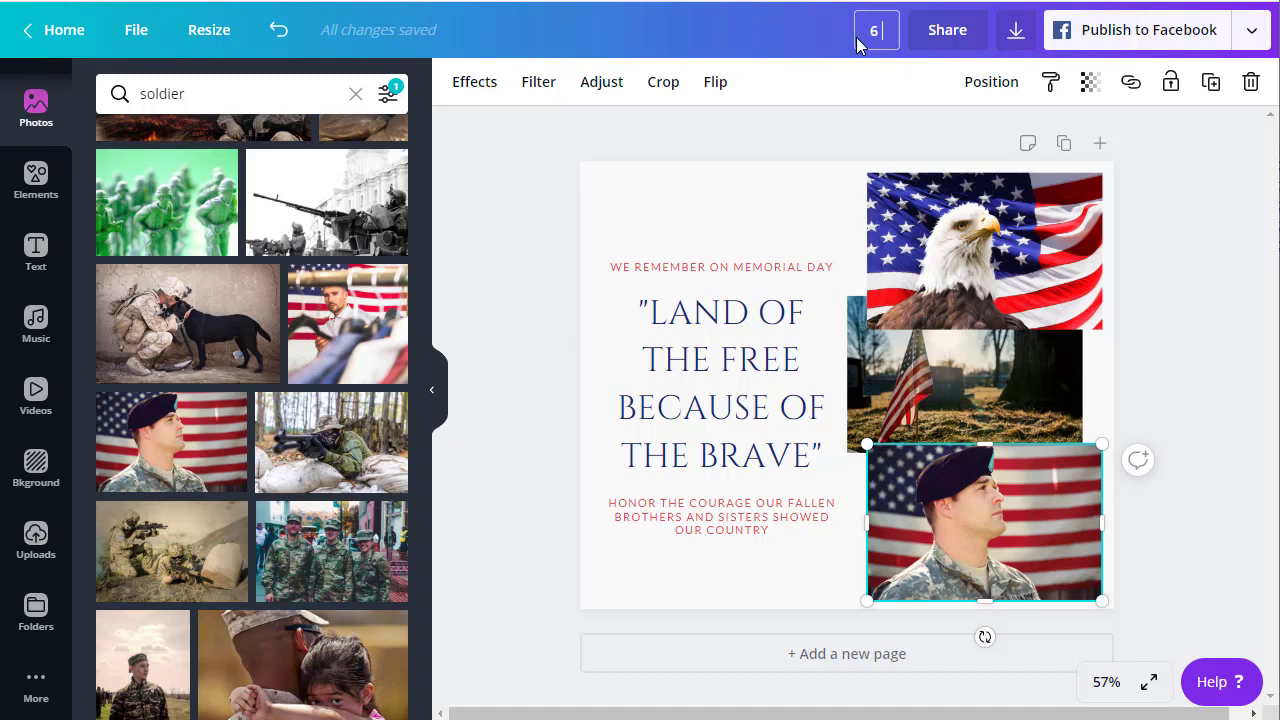
{"action": "type", "text": "6 DeBruine Kris"}
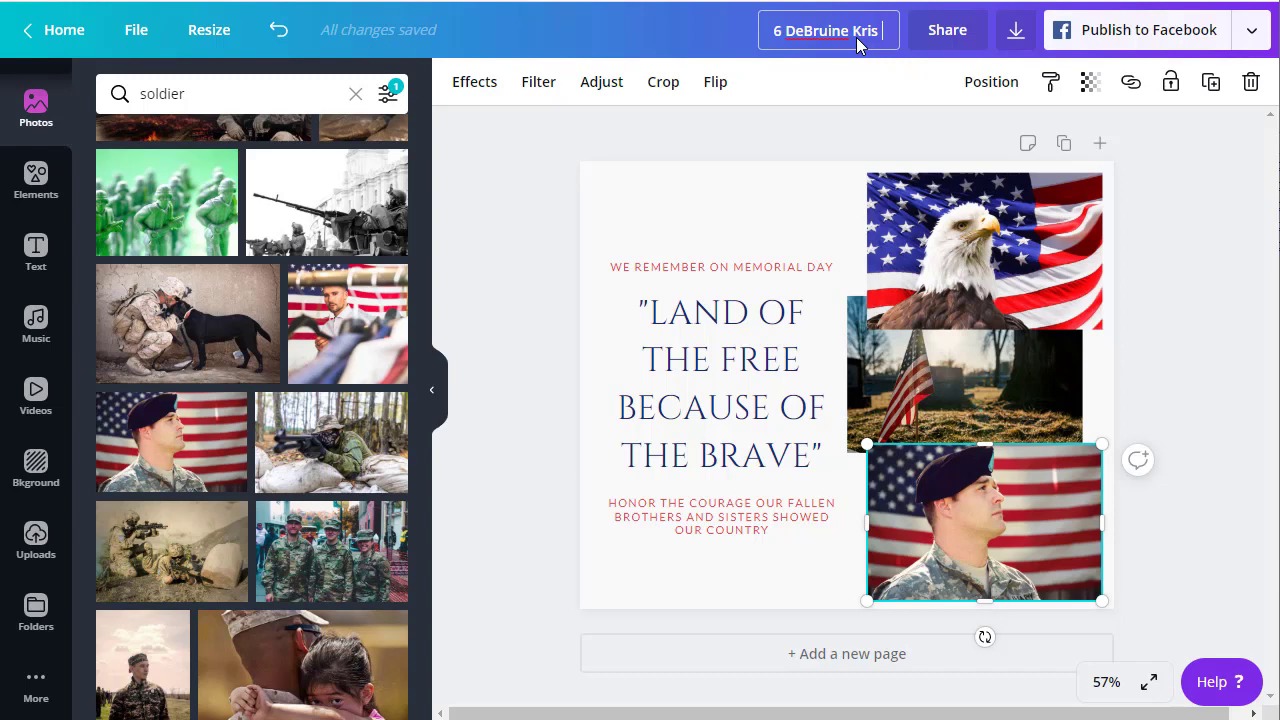
{"action": "type", "text": " Blue2"}
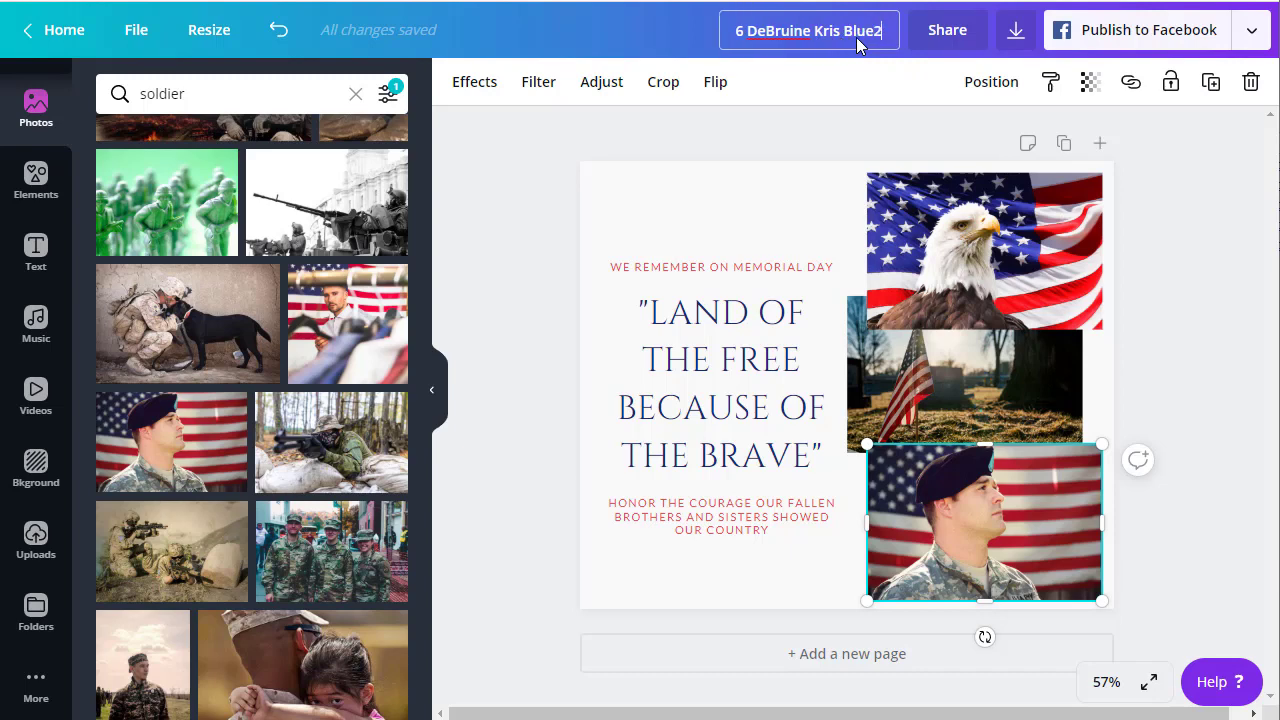
{"action": "key", "text": "Tab"}
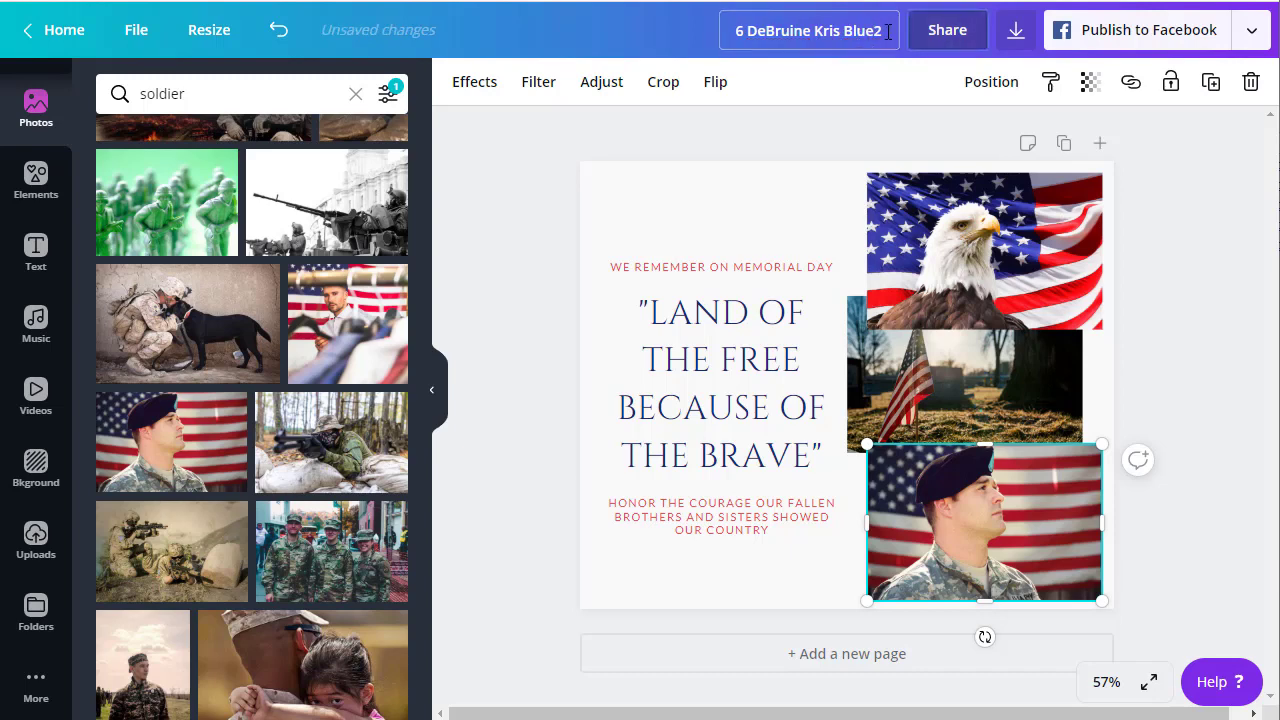
{"action": "left_click", "coordinate": [887, 31]}
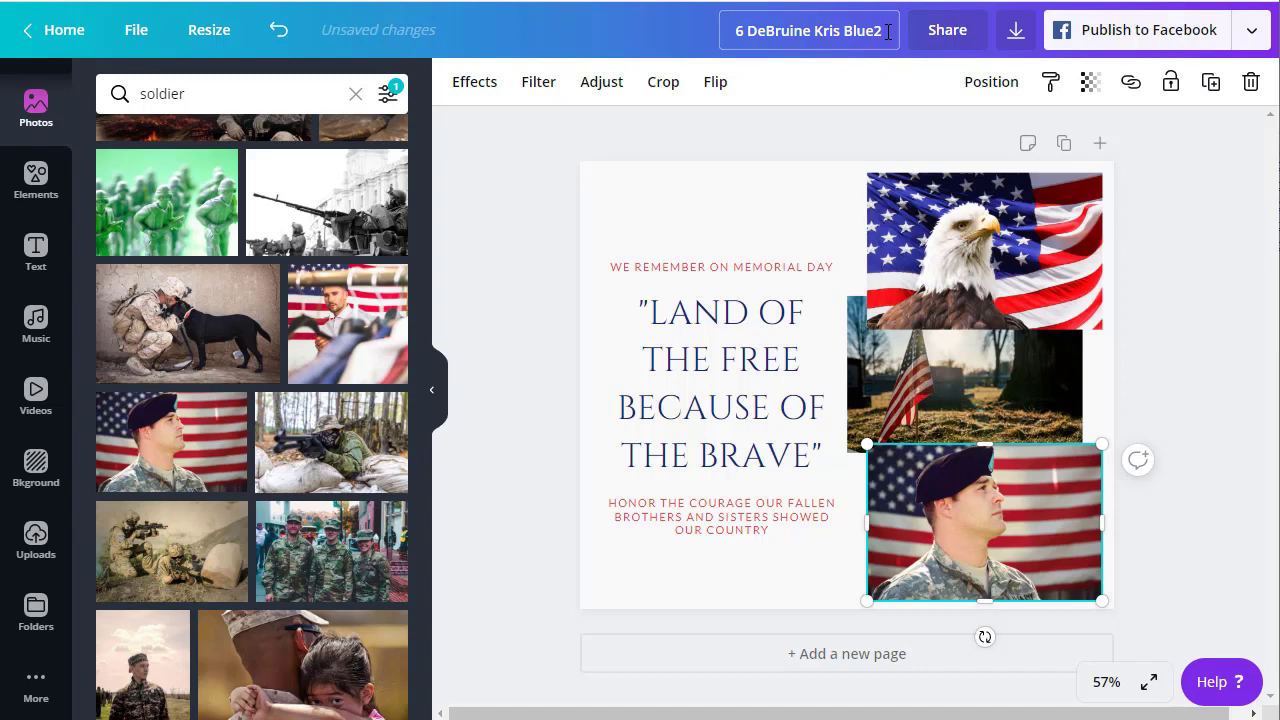
{"action": "key", "text": "Return"}
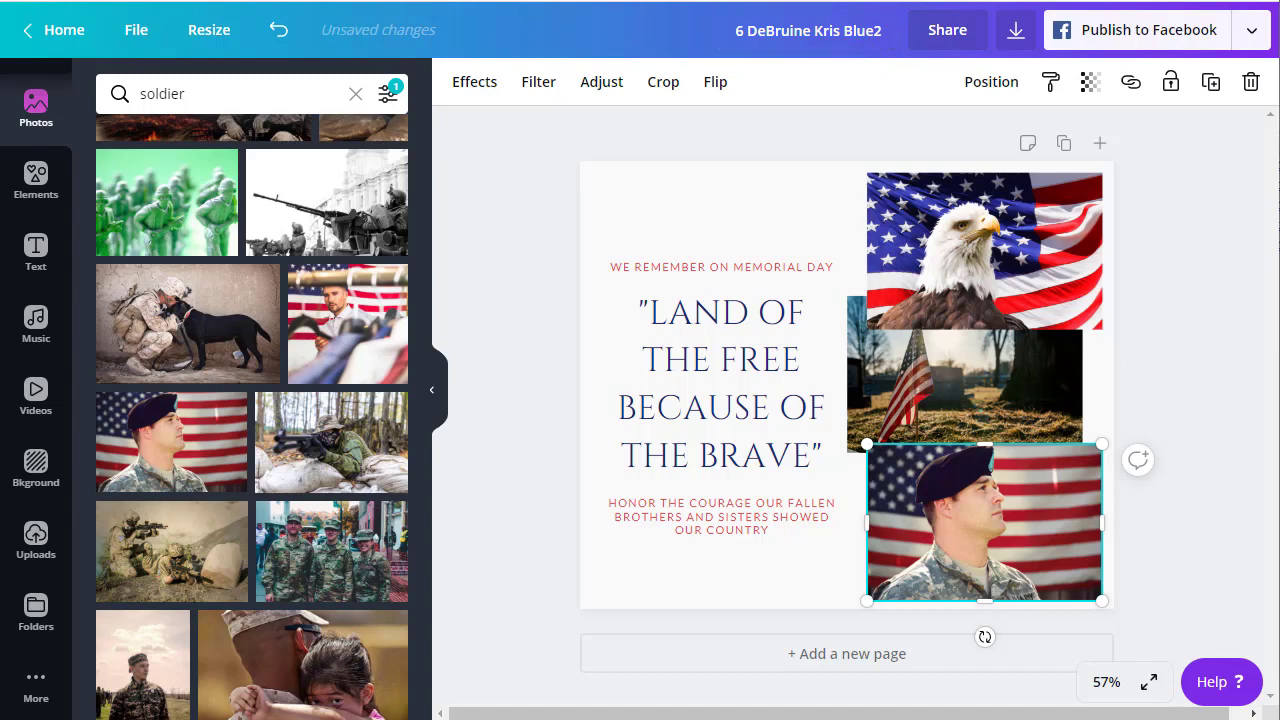
Share the design with the team at Can view access
{"action": "left_click", "coordinate": [952, 36]}
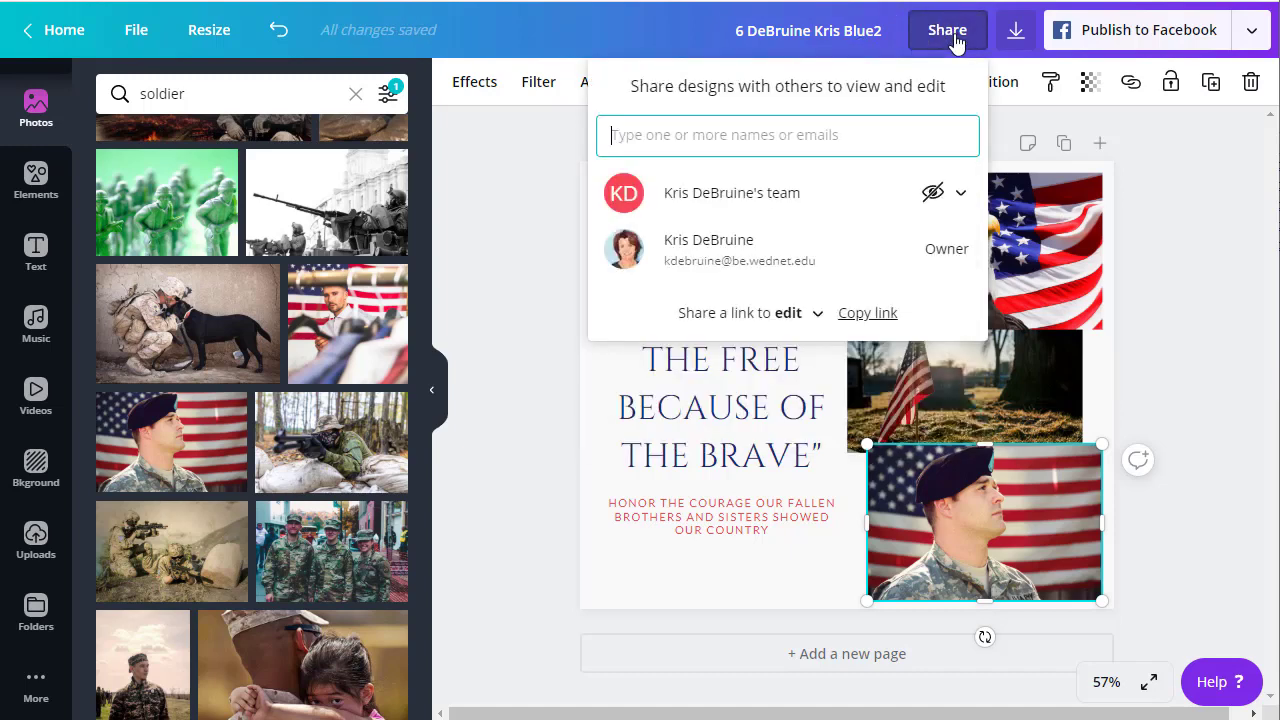
{"action": "left_click", "coordinate": [728, 196]}
{"action": "left_click", "coordinate": [934, 194]}
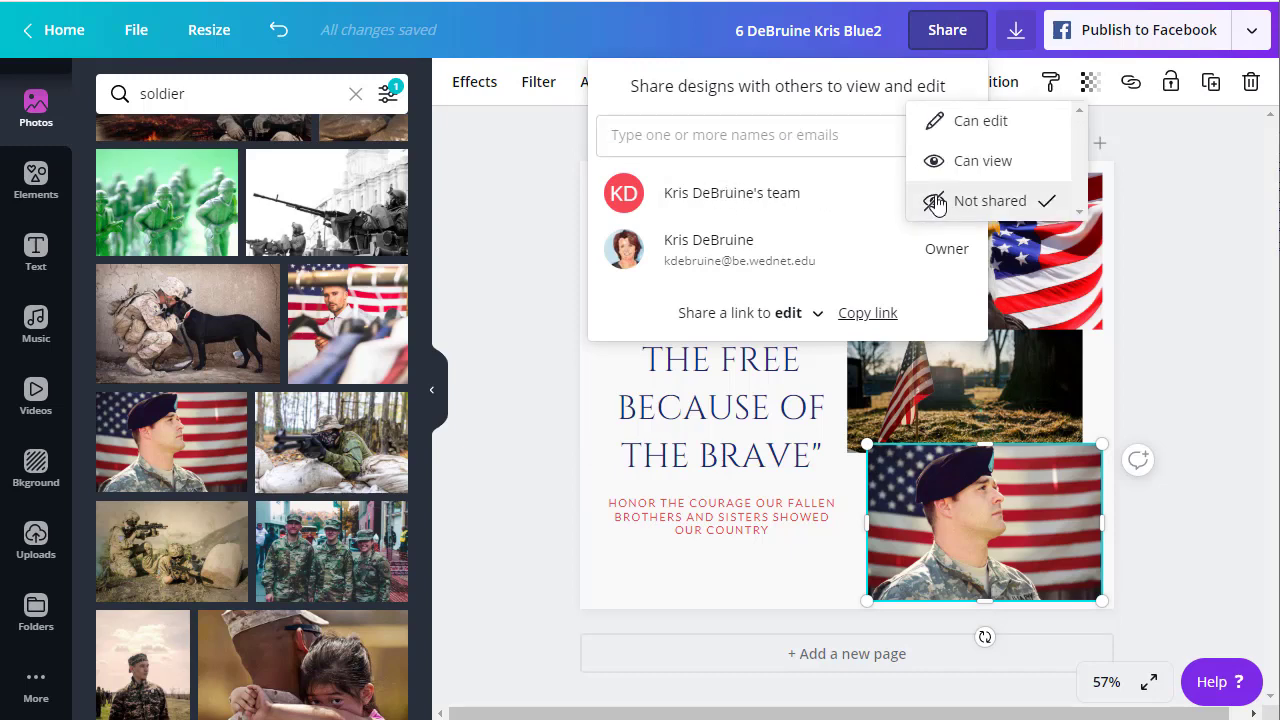
{"action": "left_click", "coordinate": [958, 164]}
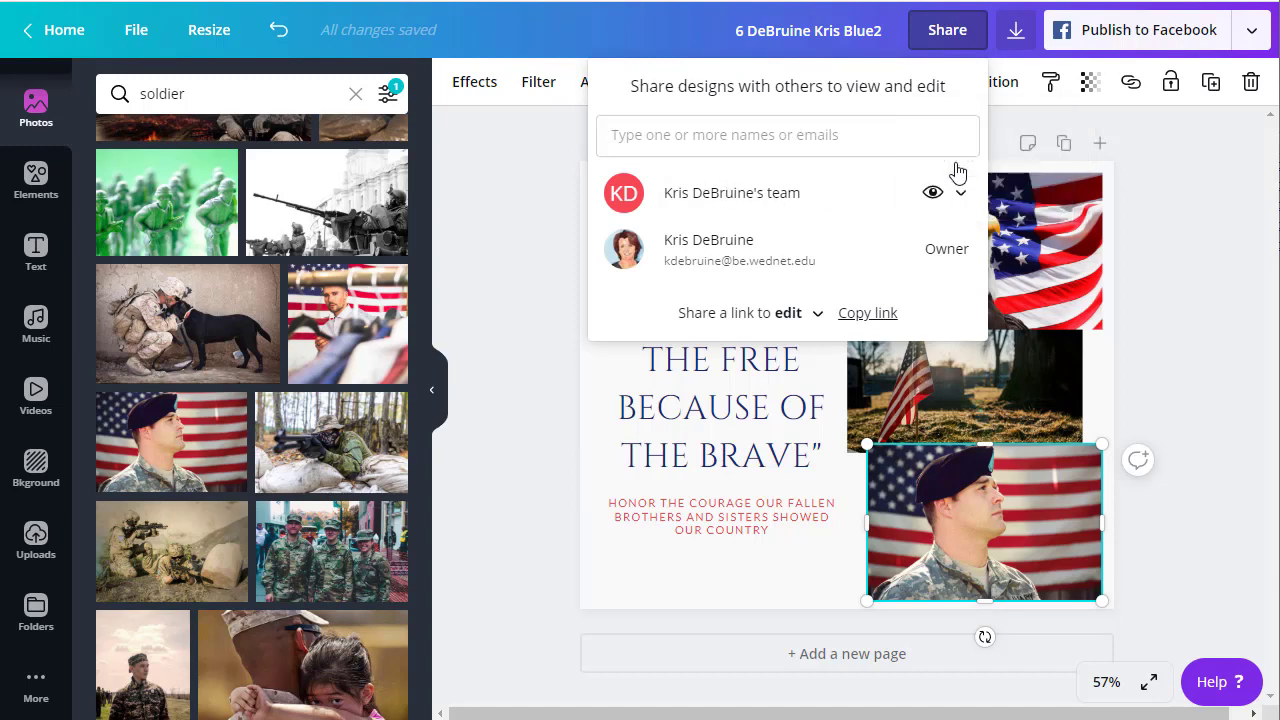
{"action": "key", "text": "Tab"}
{"action": "left_click", "coordinate": [1173, 192]}
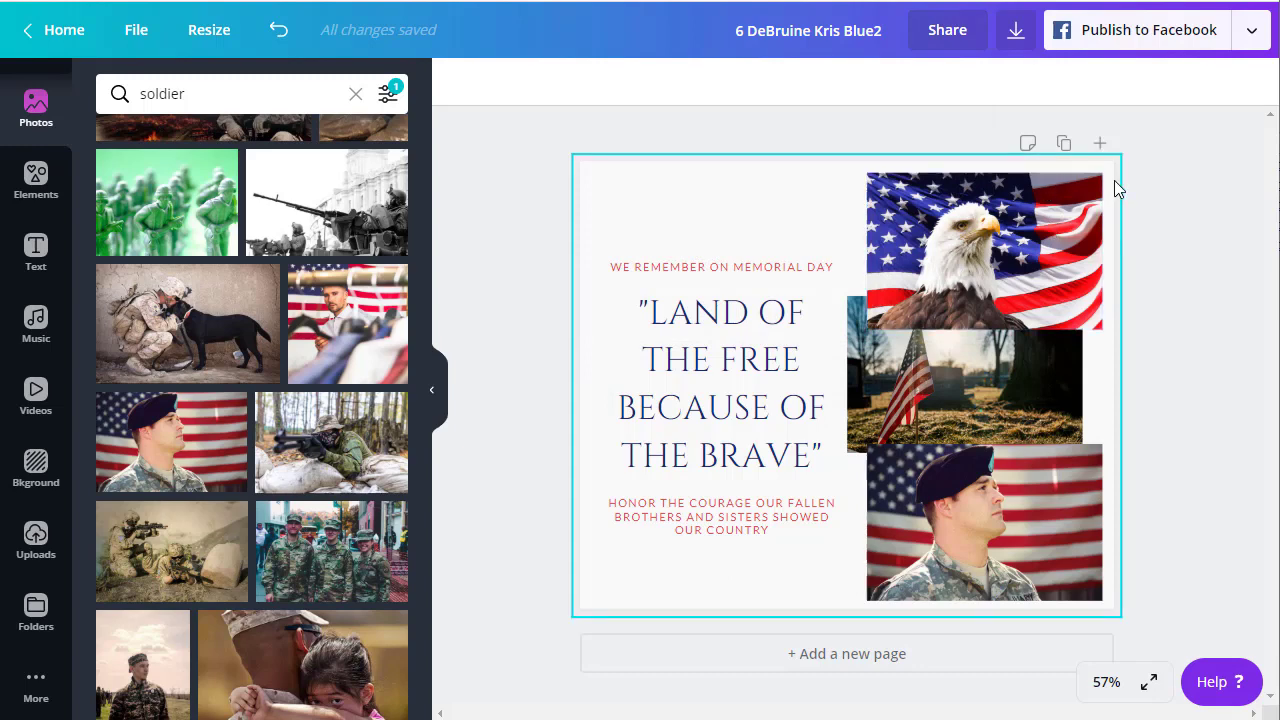
Download the post as a JPG at 0.5x size, 470 x 394 px
{"action": "left_click", "coordinate": [1014, 31]}
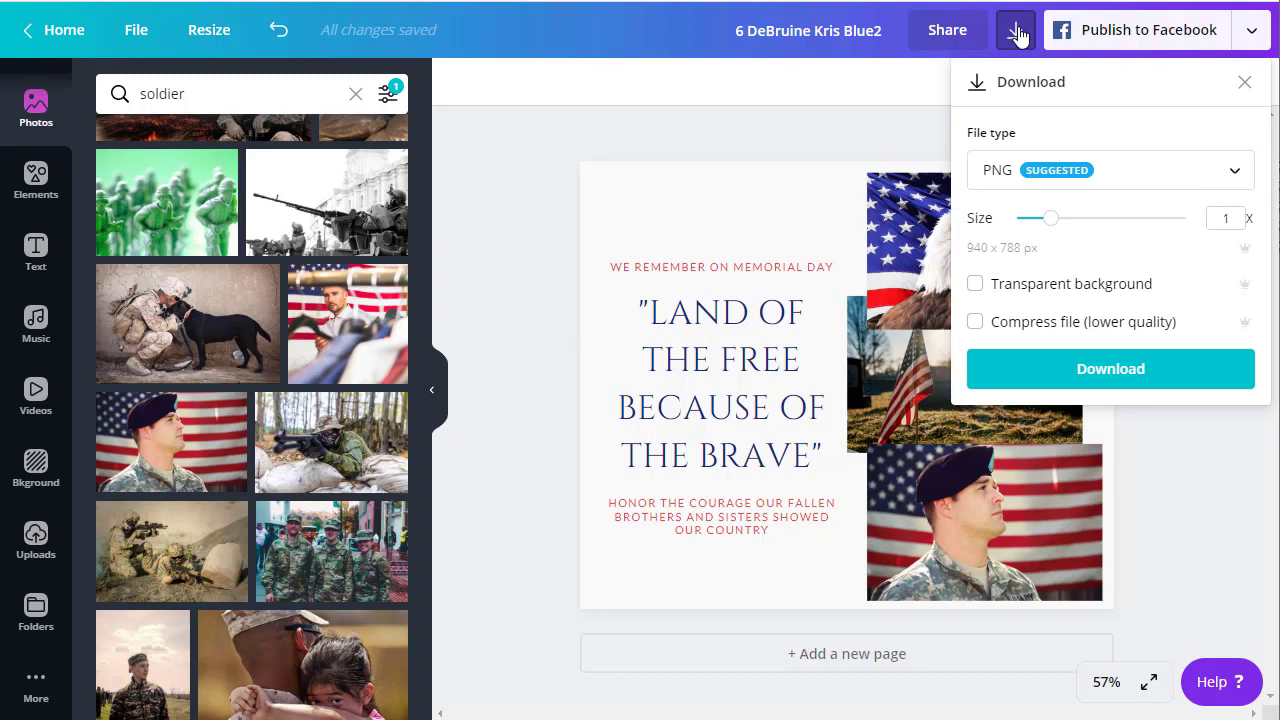
{"action": "left_click", "coordinate": [1216, 180]}
{"action": "left_click", "coordinate": [1012, 241]}
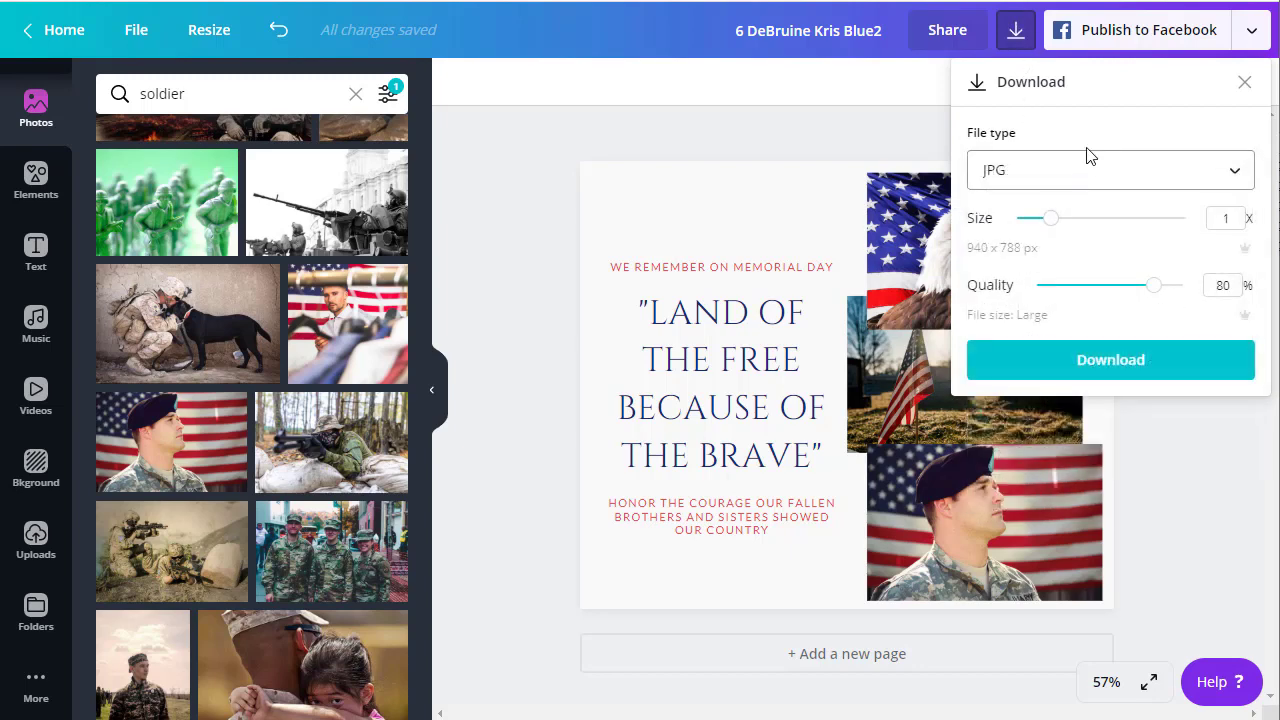
{"action": "left_click_drag", "start_coordinate": [1048, 219], "coordinate": [1015, 218]}
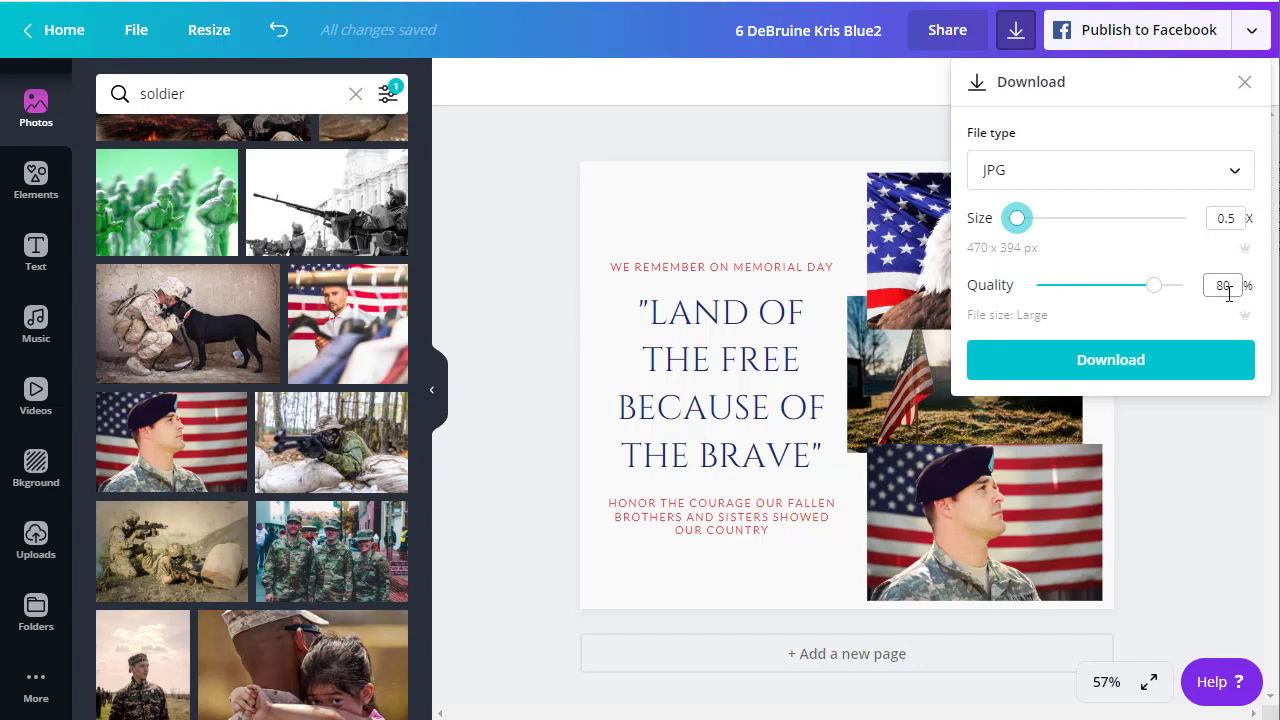
{"action": "left_click", "coordinate": [1137, 371]}
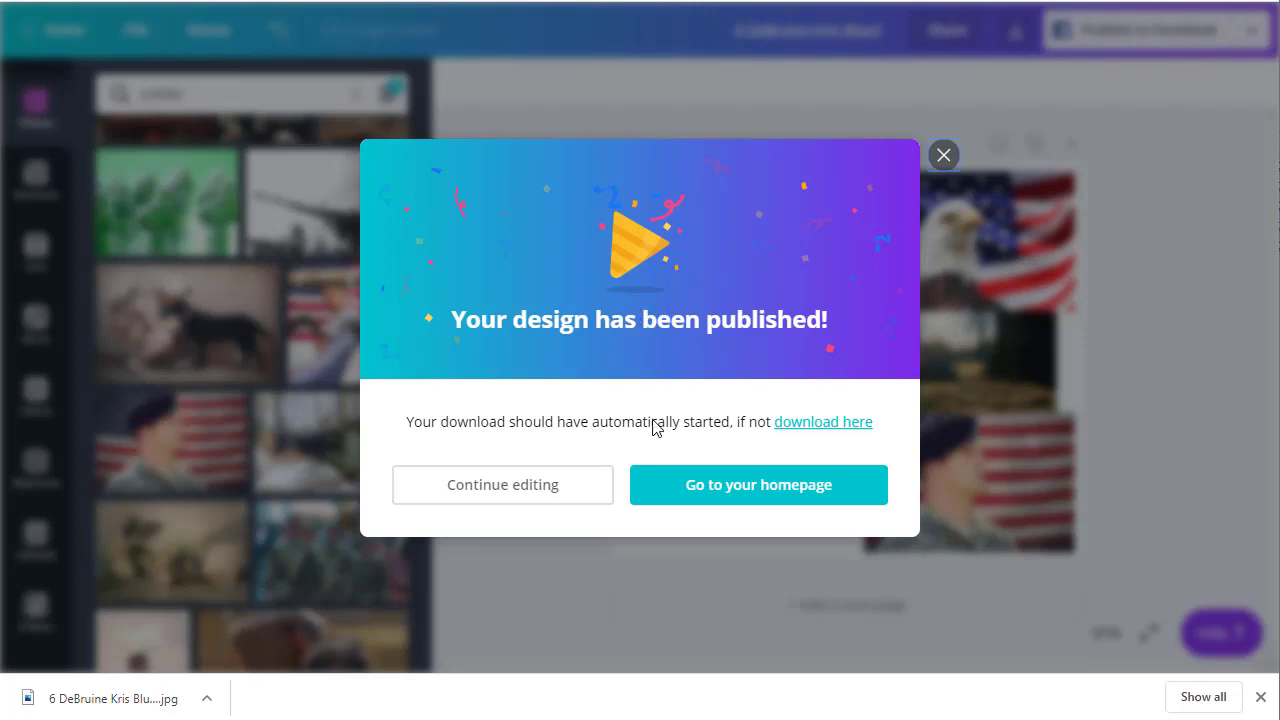
Leave the editor for the Canva homepage via the published popup
{"action": "left_click", "coordinate": [742, 490]}
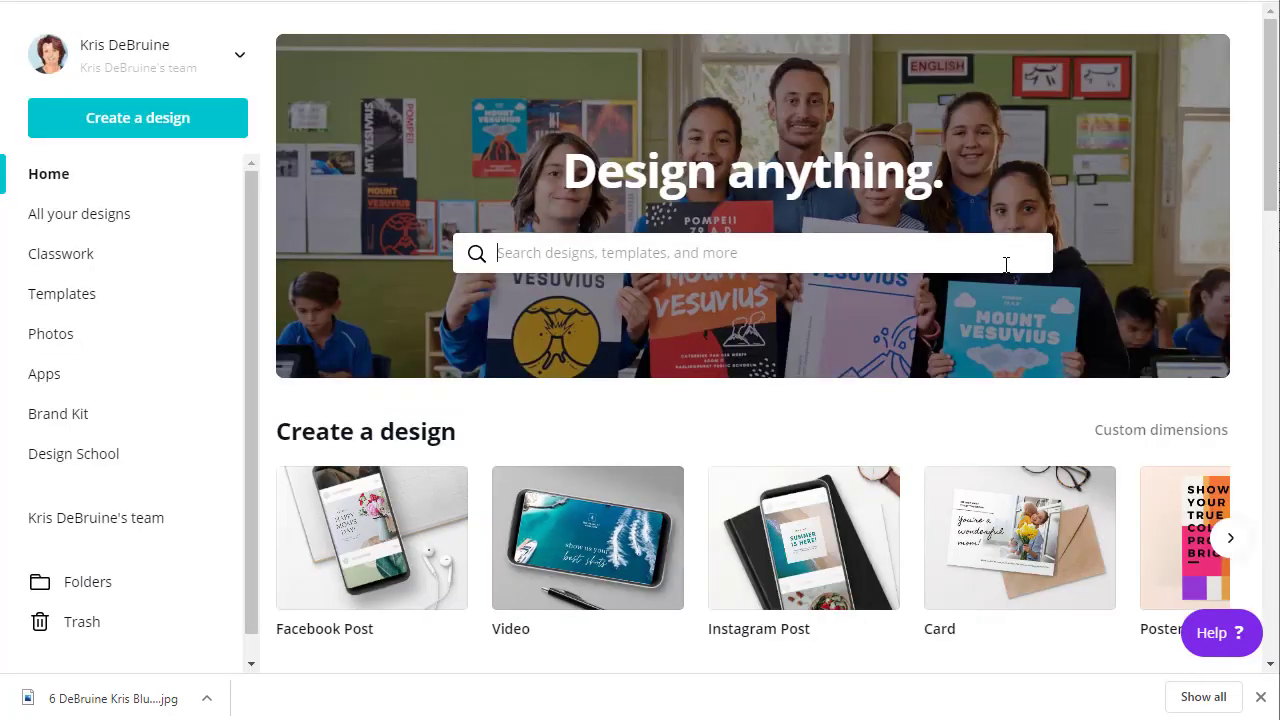